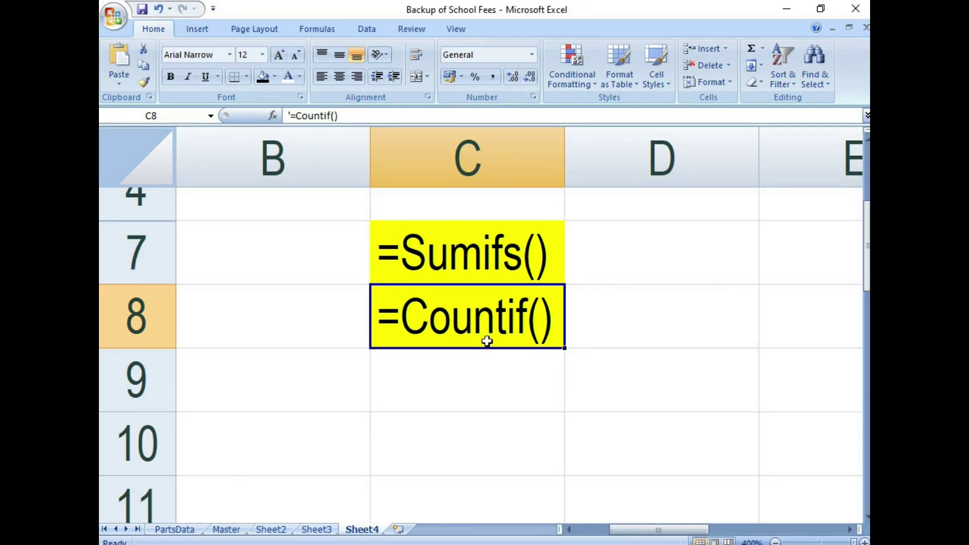
- Open Sheet3 and examine the repeated vehicle numbers listed in A9:A15
{"action": "left_click", "coordinate": [476, 265]}
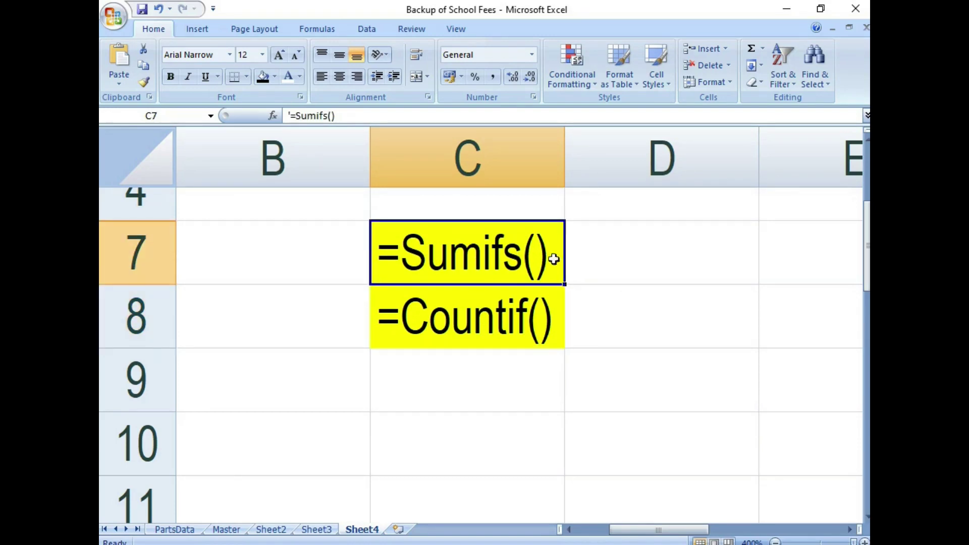
{"action": "left_click", "coordinate": [329, 527]}
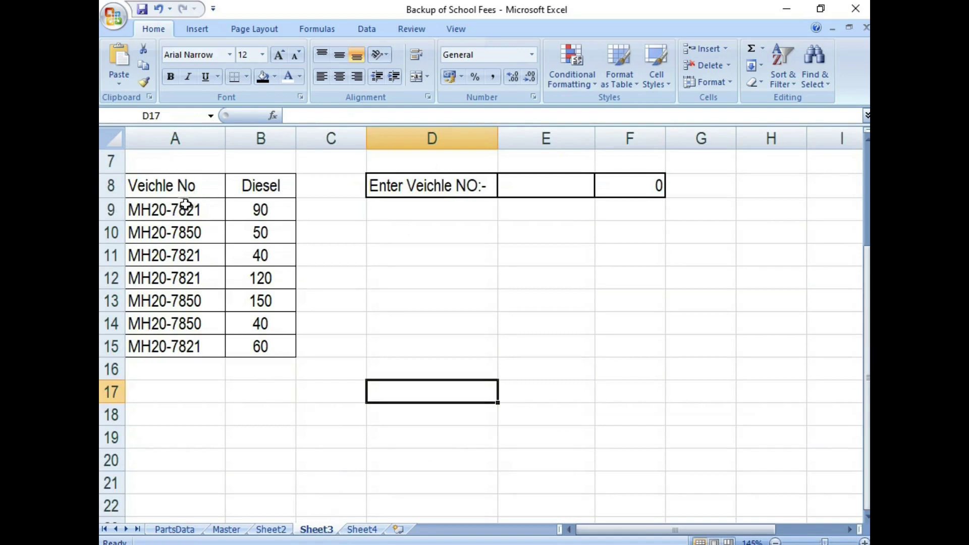
{"action": "left_click_drag", "start_coordinate": [183, 190], "coordinate": [267, 347]}
{"action": "left_click", "coordinate": [195, 189]}
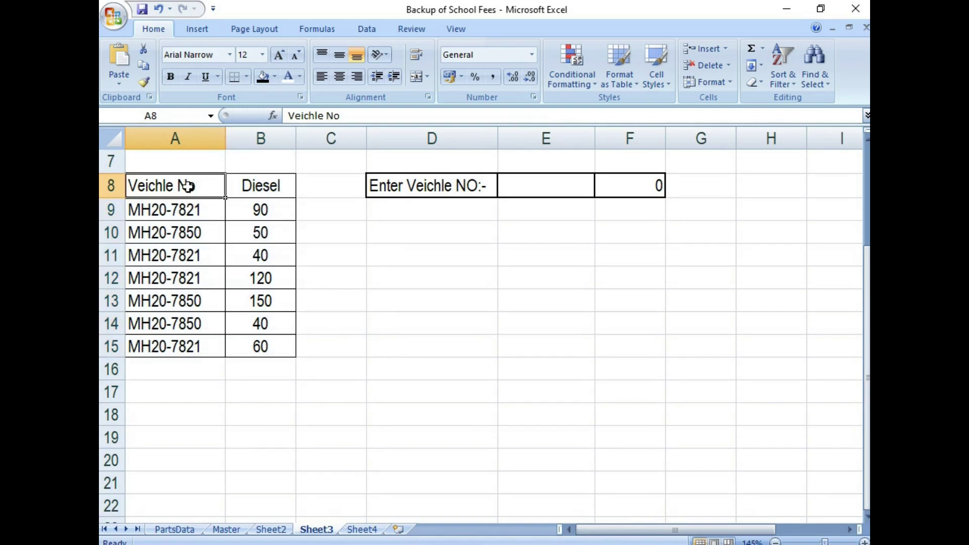
{"action": "left_click_drag", "start_coordinate": [174, 209], "coordinate": [186, 346]}
{"action": "left_click", "coordinate": [194, 210]}
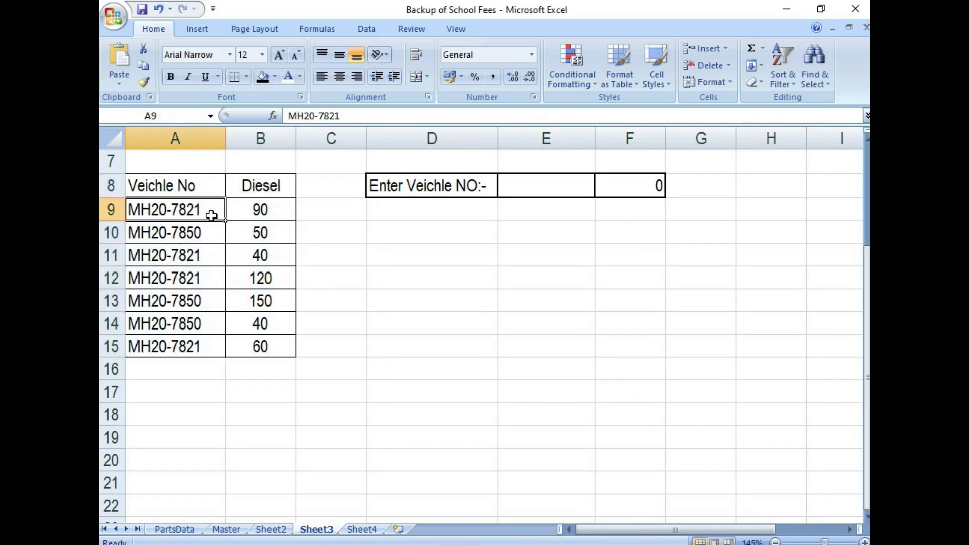
{"action": "left_click", "coordinate": [202, 257]}
{"action": "left_click", "coordinate": [208, 279]}
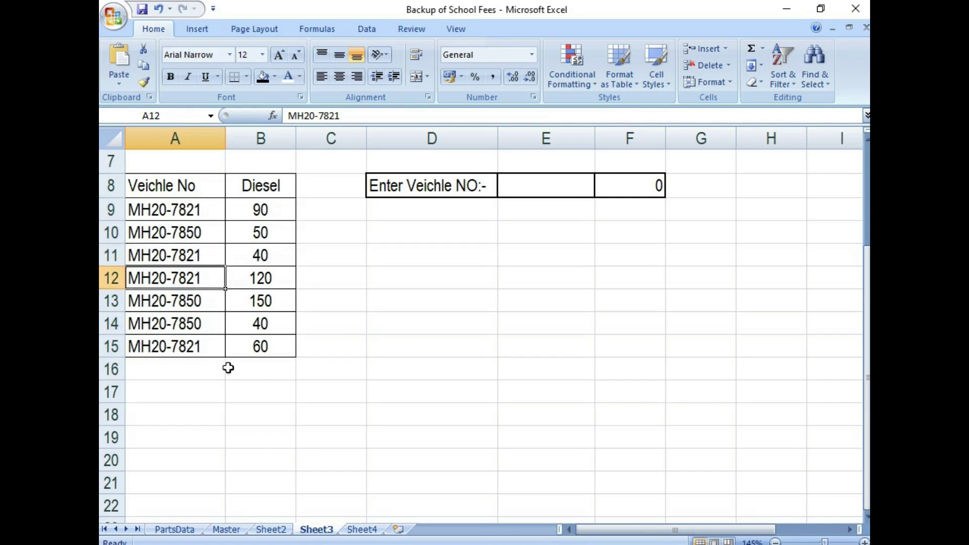
{"action": "left_click", "coordinate": [207, 347]}
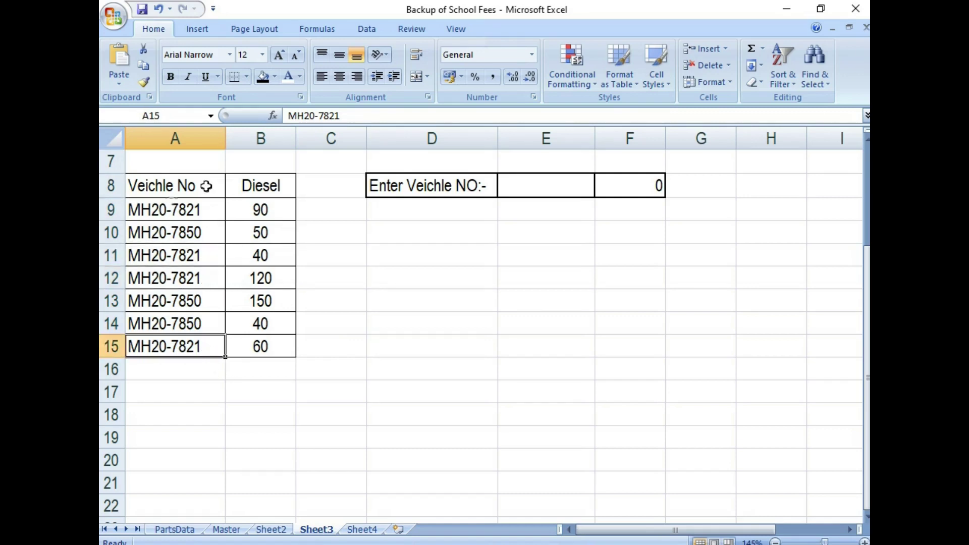
{"action": "left_click", "coordinate": [187, 232]}
{"action": "left_click", "coordinate": [198, 301]}
{"action": "left_click", "coordinate": [202, 328]}
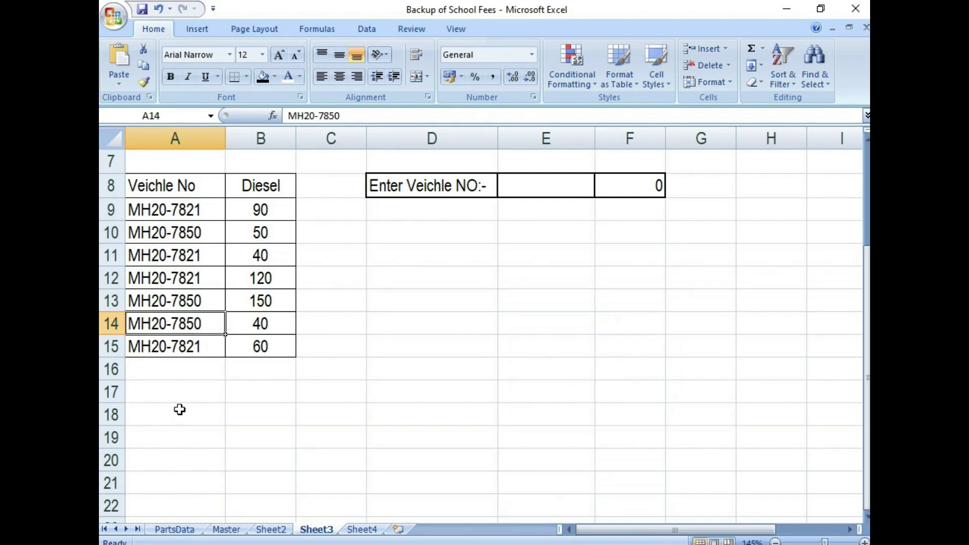
- Examine the Diesel values in B9:B15 and the vehicle lookup cells D8, E8 and F8
{"action": "left_click", "coordinate": [277, 189]}
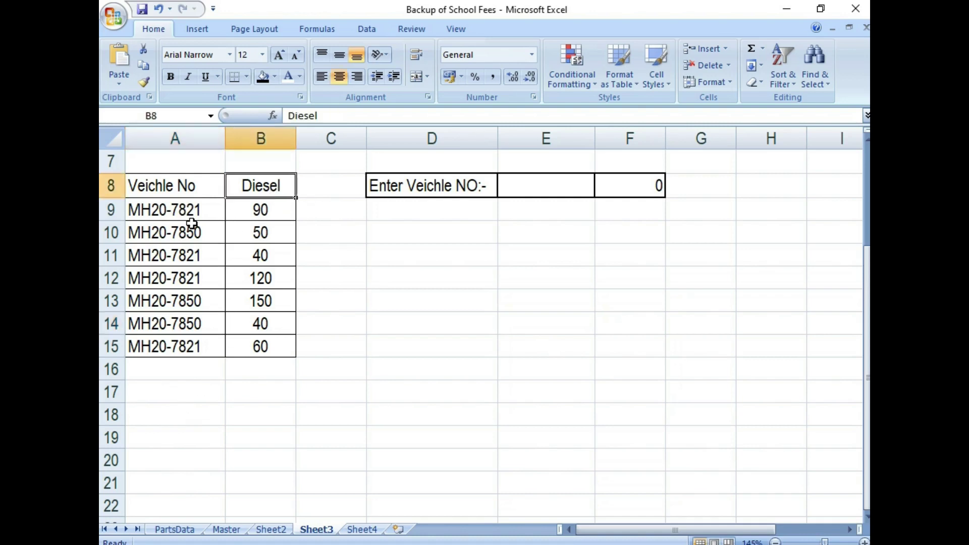
{"action": "left_click_drag", "start_coordinate": [262, 210], "coordinate": [259, 348]}
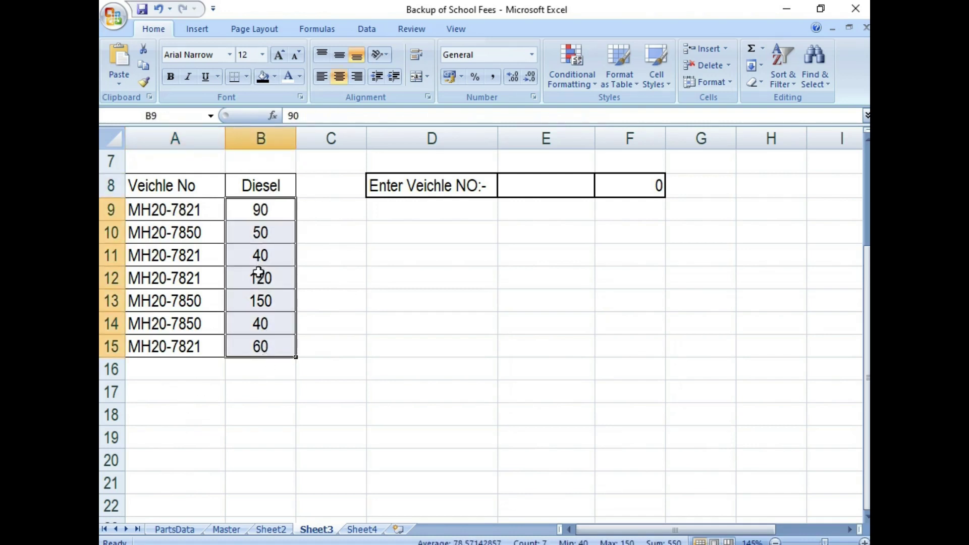
{"action": "left_click", "coordinate": [261, 225]}
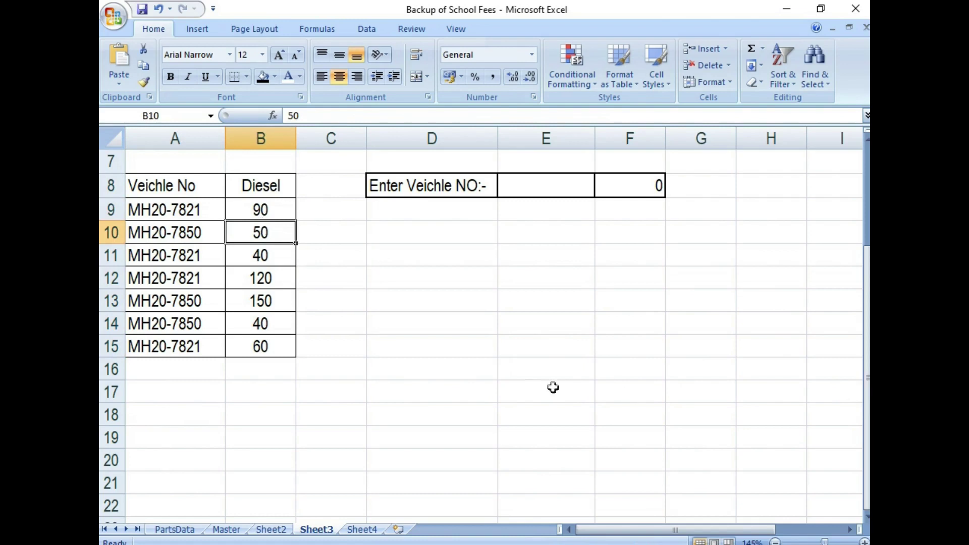
{"action": "left_click", "coordinate": [402, 189]}
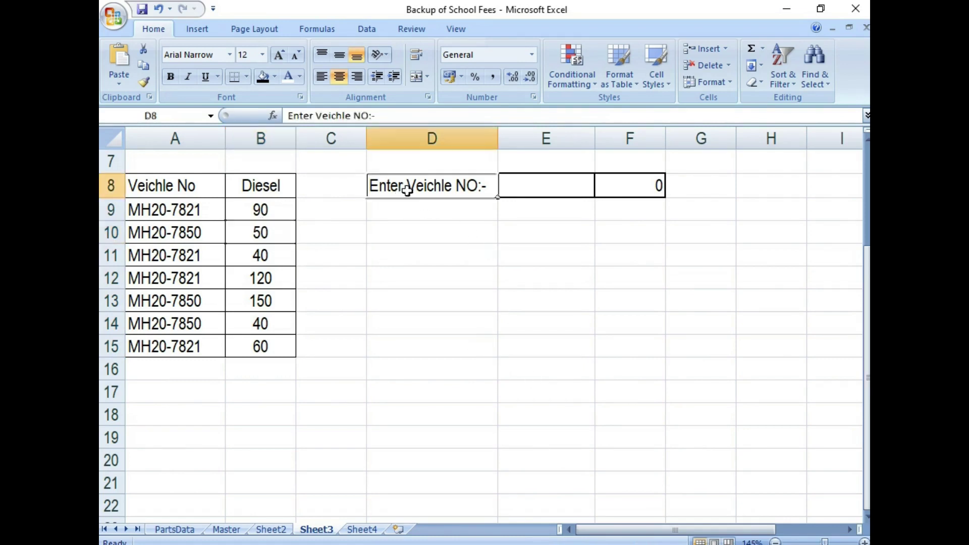
{"action": "left_click", "coordinate": [540, 189]}
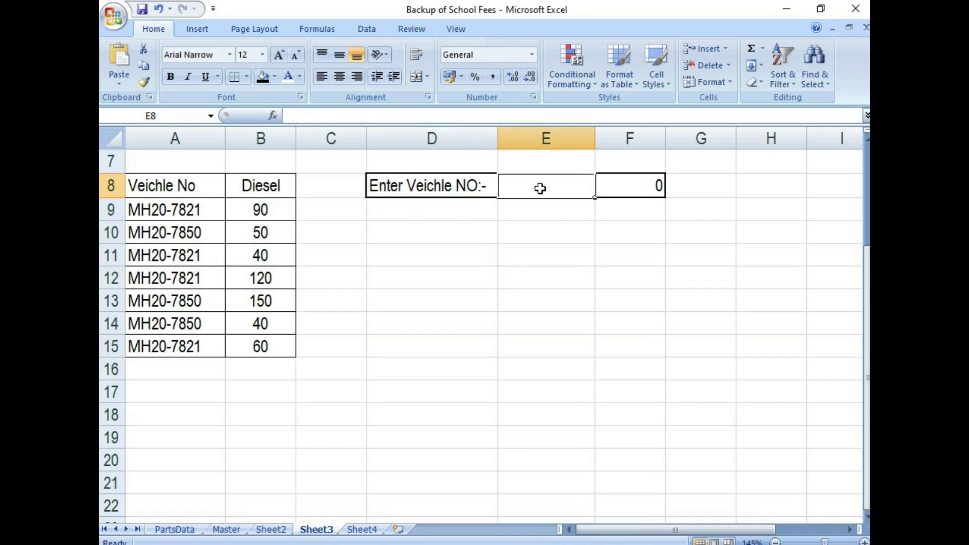
{"action": "left_click", "coordinate": [635, 188]}
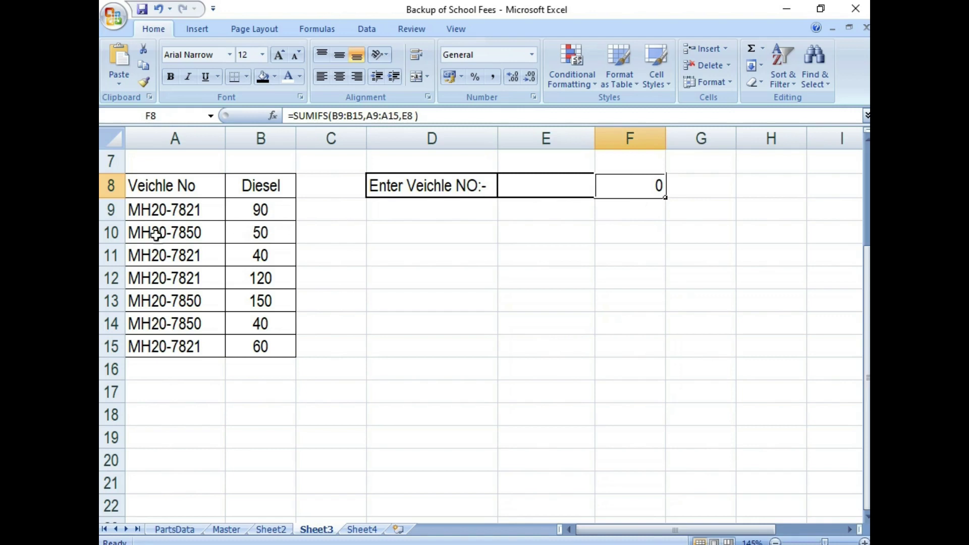
- Trace the first vehicle's entries in rows 9, 11, 12 and 15 and their matching Diesel values
{"action": "left_click", "coordinate": [187, 212]}
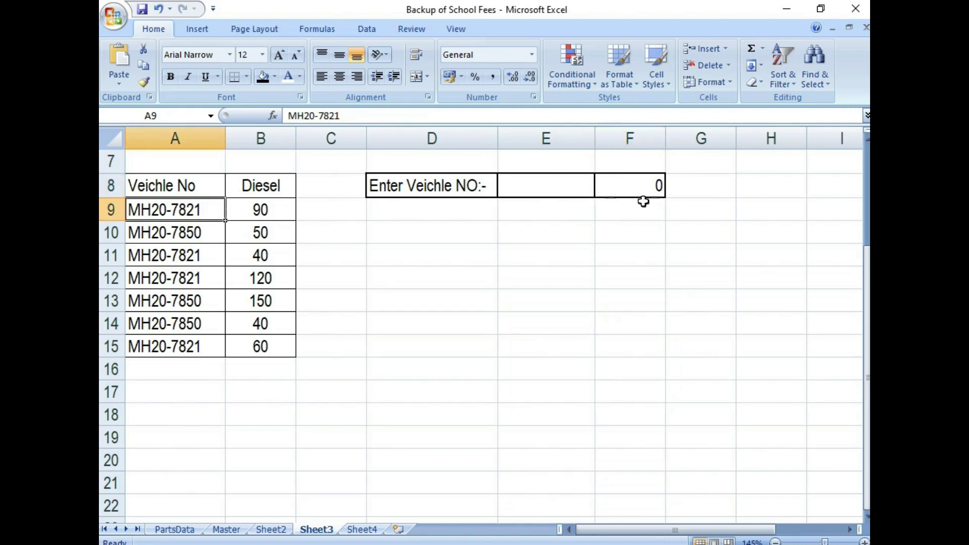
{"action": "left_click", "coordinate": [538, 191]}
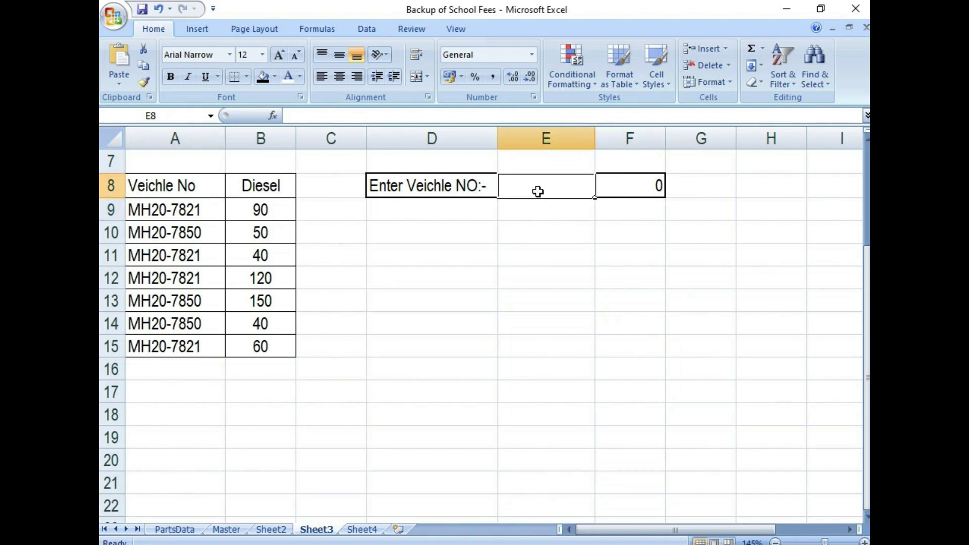
{"action": "left_click", "coordinate": [186, 216]}
{"action": "left_click", "coordinate": [198, 255]}
{"action": "left_click", "coordinate": [200, 278]}
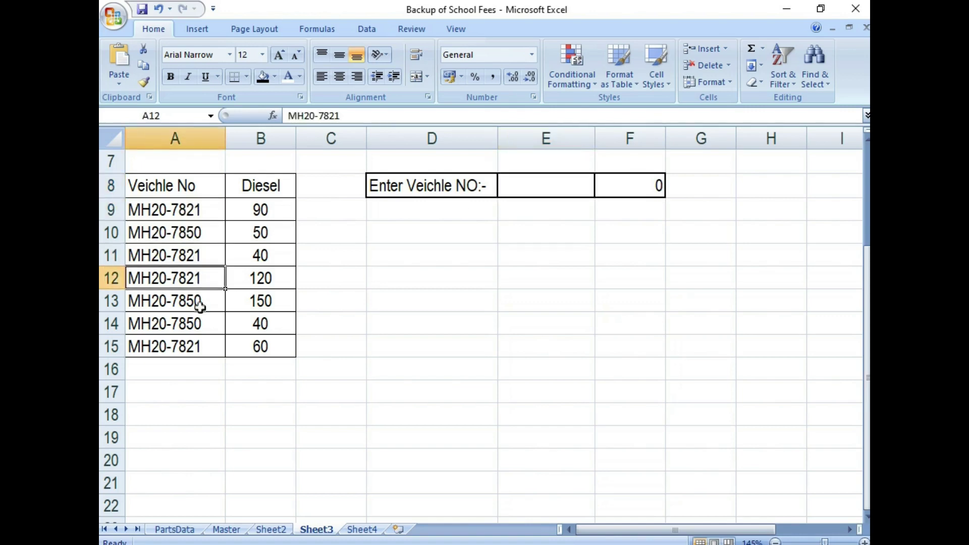
{"action": "left_click", "coordinate": [204, 347]}
{"action": "left_click", "coordinate": [259, 346]}
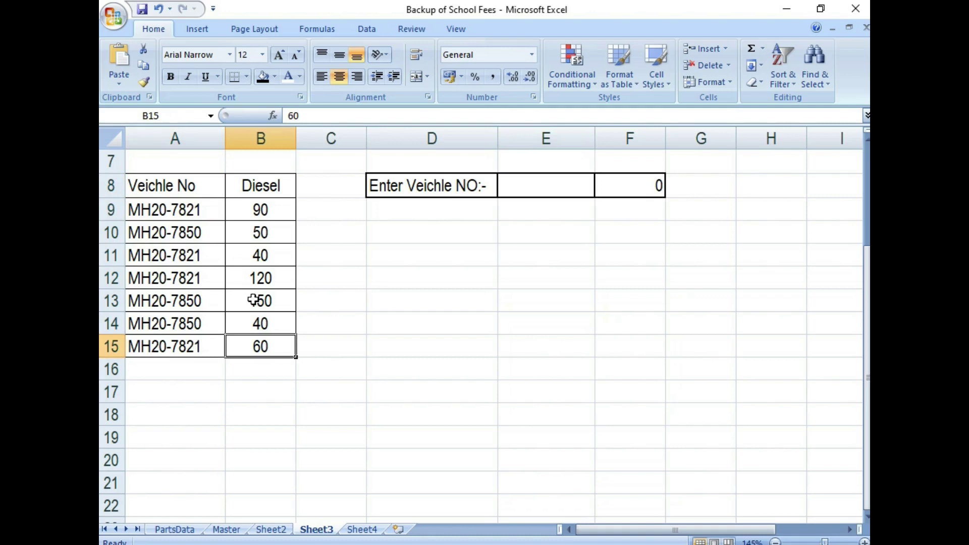
{"action": "left_click", "coordinate": [260, 277]}
{"action": "left_click", "coordinate": [259, 255]}
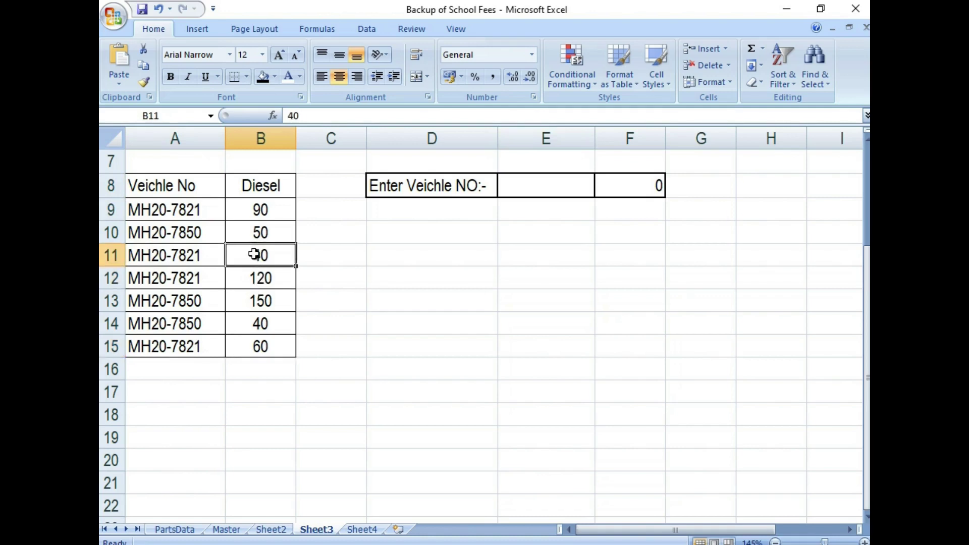
{"action": "left_click", "coordinate": [261, 209]}
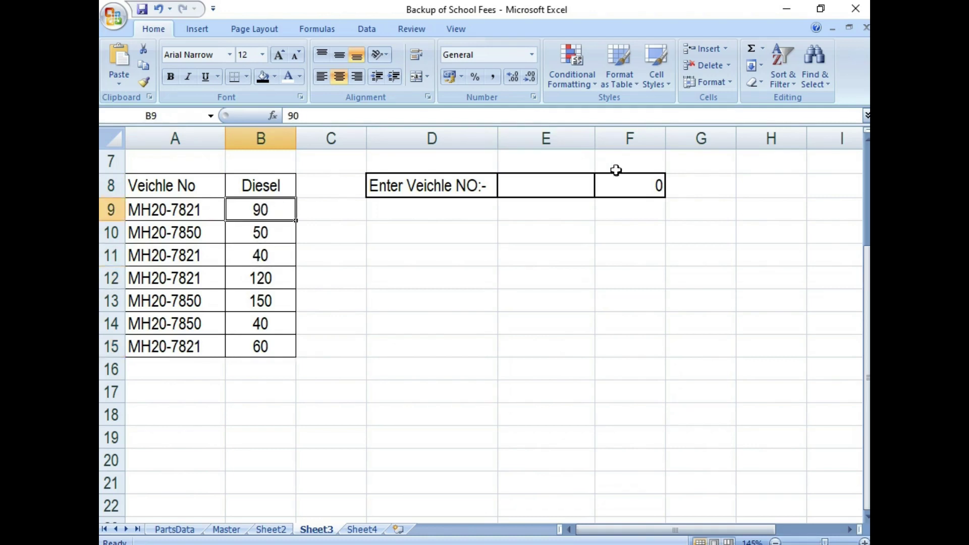
- Total the Diesel column in cell B17 with the formula =SUM(B9:B15)
{"action": "left_click", "coordinate": [278, 399]}
{"action": "type", "text": "=sum("}
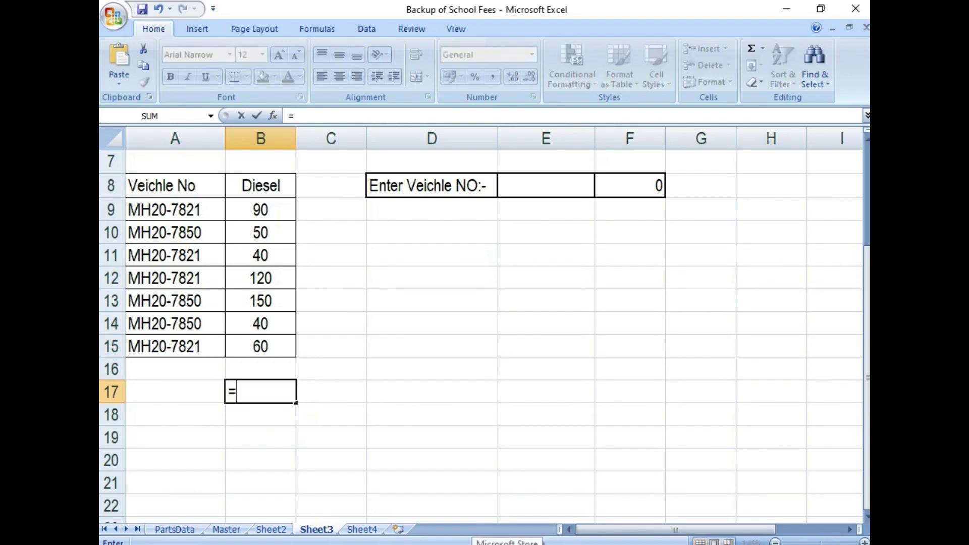
{"action": "key", "text": "Up"}
{"action": "key", "text": "Up"}
{"action": "key", "text": "F8"}
{"action": "key", "text": "Up"}
{"action": "key", "text": "Up"}
{"action": "key", "text": "Up"}
{"action": "key", "text": "Up"}
{"action": "key", "text": "Up"}
{"action": "key", "text": "Up"}
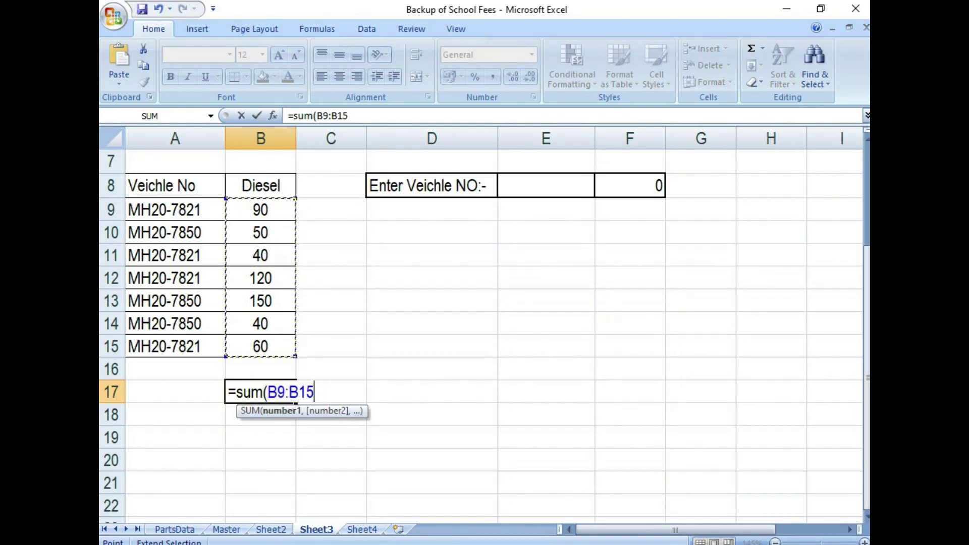
{"action": "type", "text": ")"}
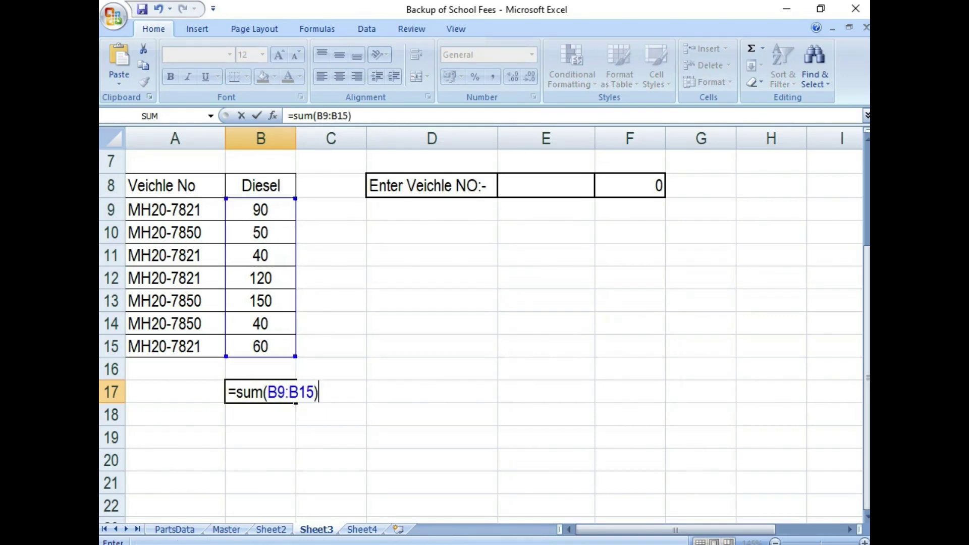
{"action": "key", "text": "Return"}
- Review the SUM formula in B17 against the Diesel range B9:B15 and the first vehicle's rows
{"action": "left_click_drag", "start_coordinate": [262, 210], "coordinate": [262, 346]}
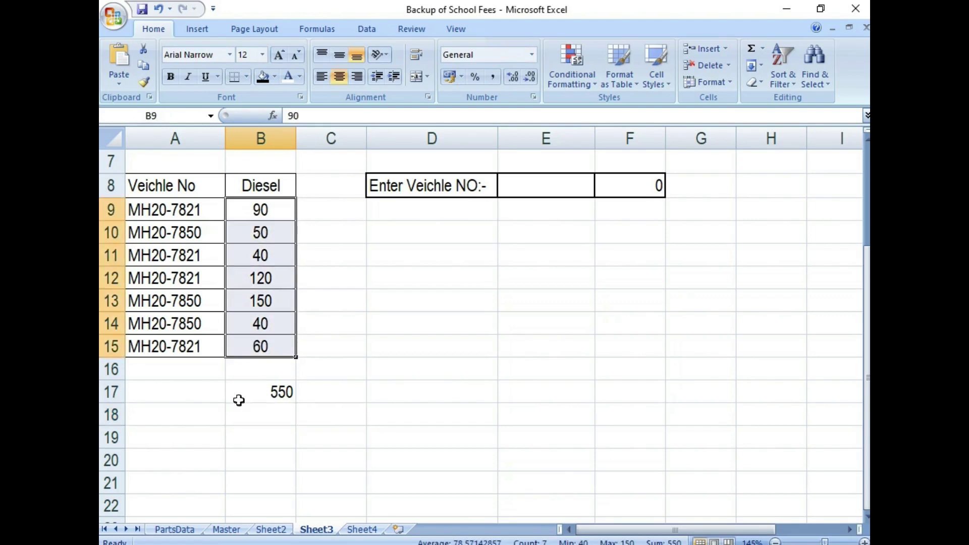
{"action": "left_click", "coordinate": [257, 398]}
{"action": "double_click", "coordinate": [267, 399]}
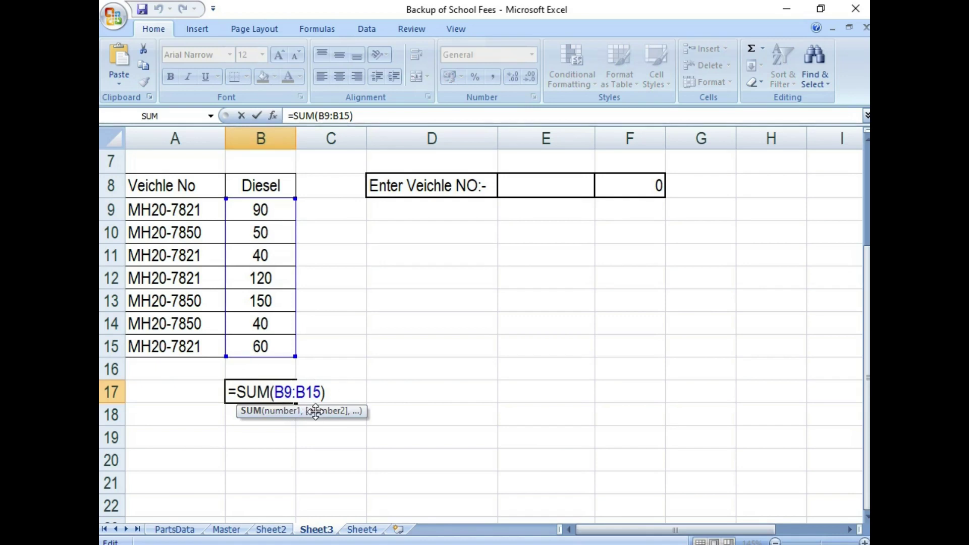
{"action": "key", "text": "Return"}
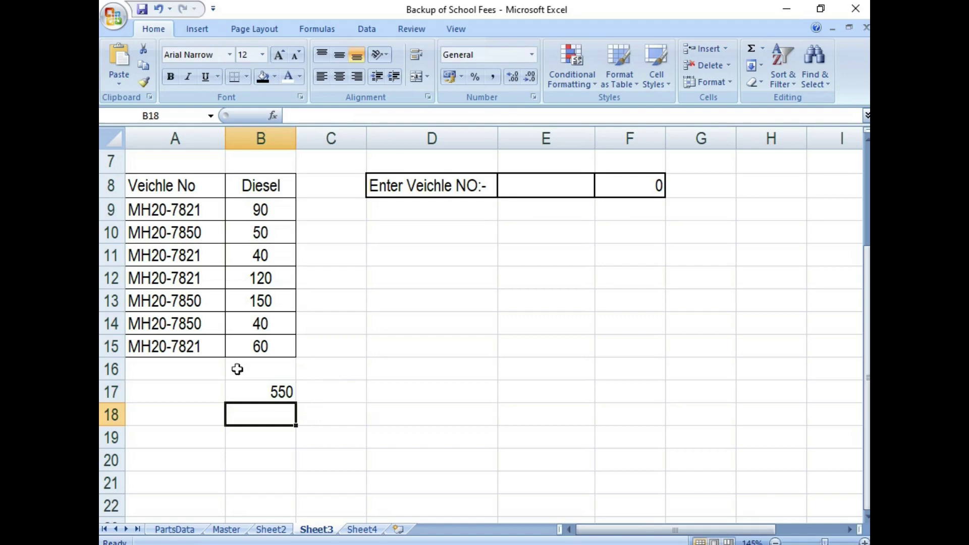
{"action": "left_click", "coordinate": [264, 390]}
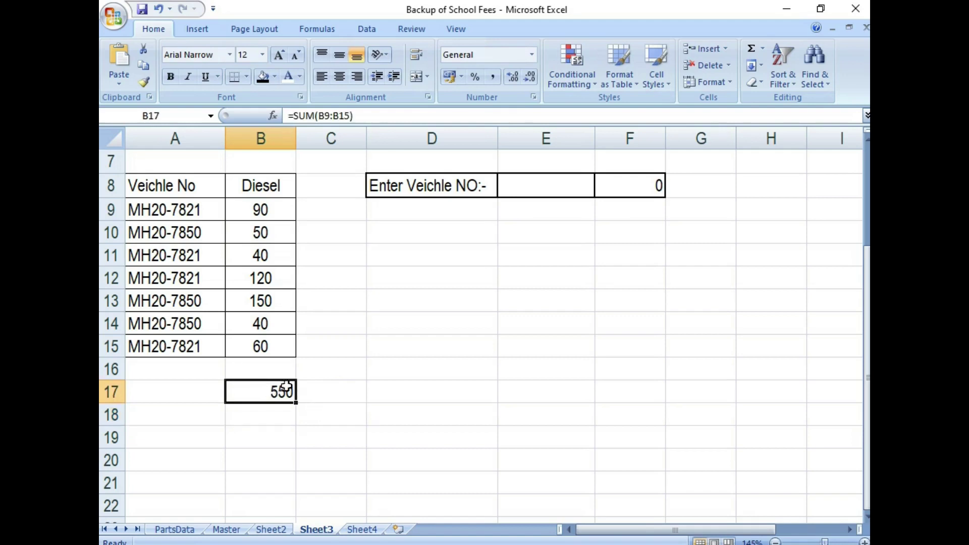
{"action": "left_click", "coordinate": [176, 213]}
{"action": "left_click", "coordinate": [179, 256]}
{"action": "left_click", "coordinate": [184, 275]}
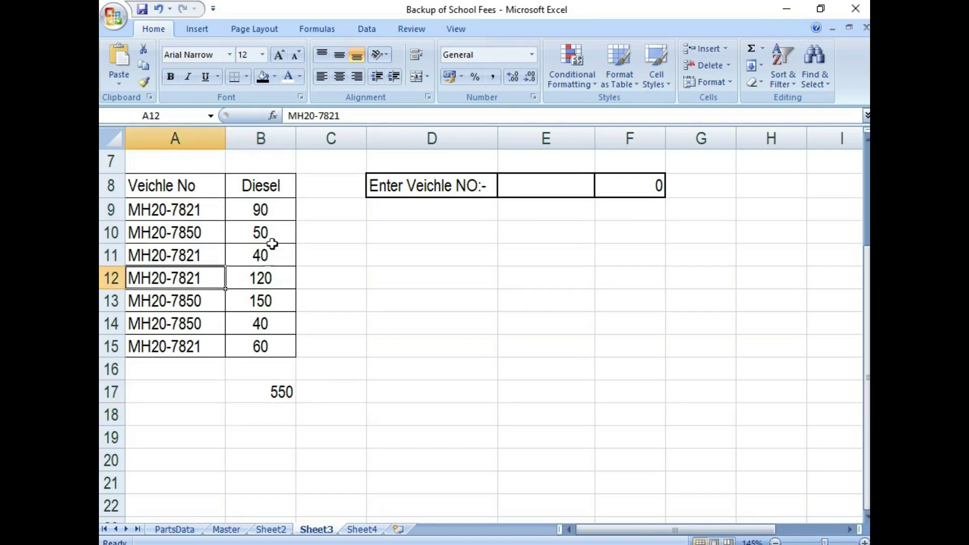
{"action": "left_click", "coordinate": [260, 210]}
{"action": "left_click", "coordinate": [281, 404]}
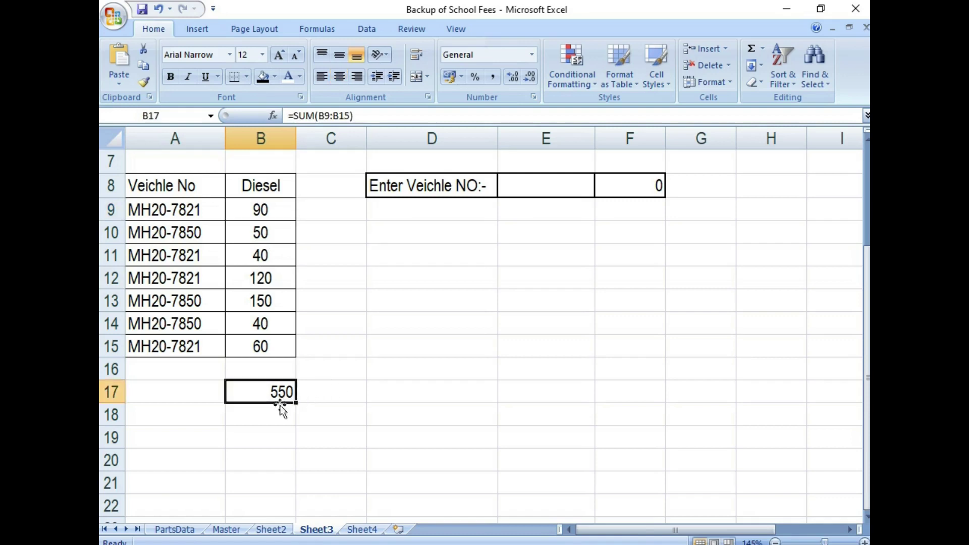
- Review the vehicle number label in D8, the entry cell E8 and the SUMIFS result cell F8
{"action": "left_click", "coordinate": [437, 186]}
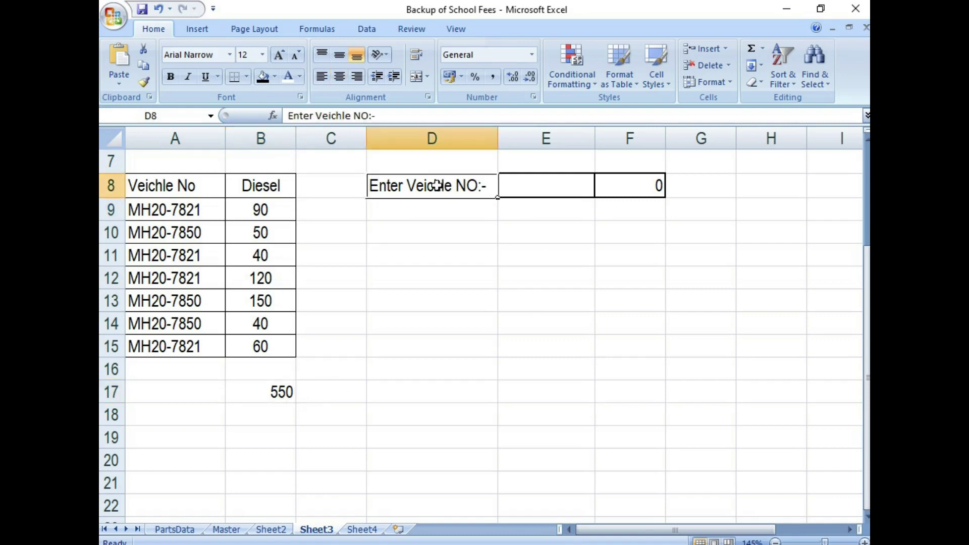
{"action": "left_click", "coordinate": [532, 192]}
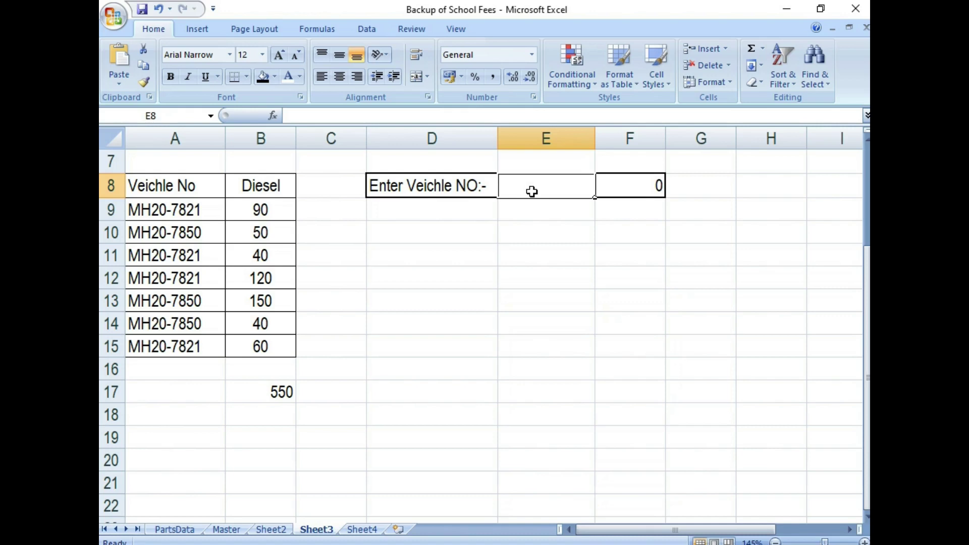
{"action": "left_click", "coordinate": [632, 188]}
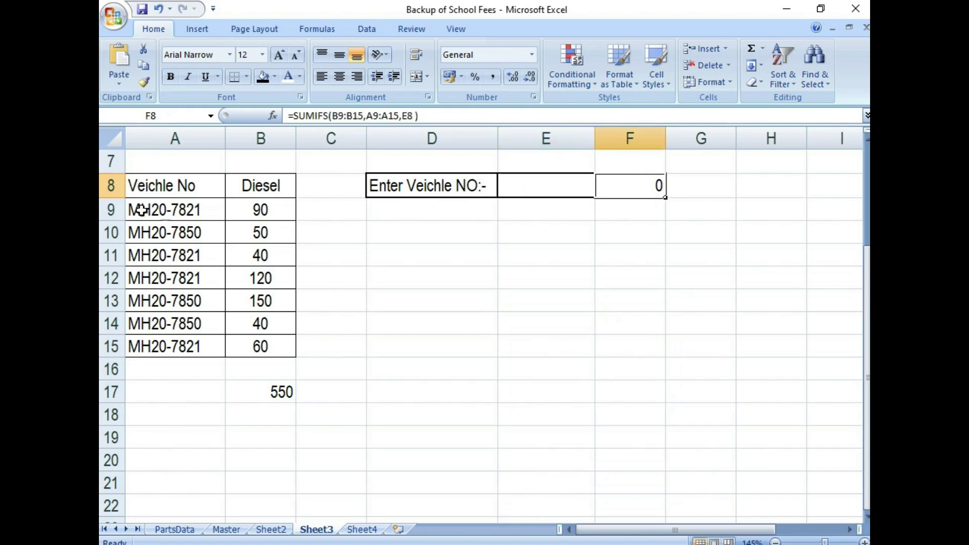
- Examine the SUMIFS formula in F8 part by part: function name, sum range B9:B15, criteria range A9:A15 and criterion E8
{"action": "double_click", "coordinate": [644, 188]}
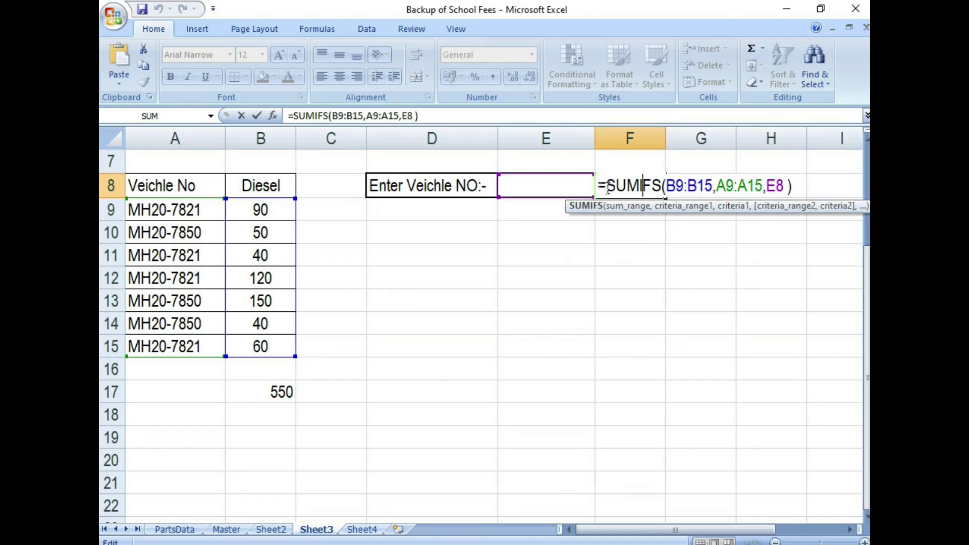
{"action": "left_click_drag", "start_coordinate": [607, 188], "coordinate": [661, 187]}
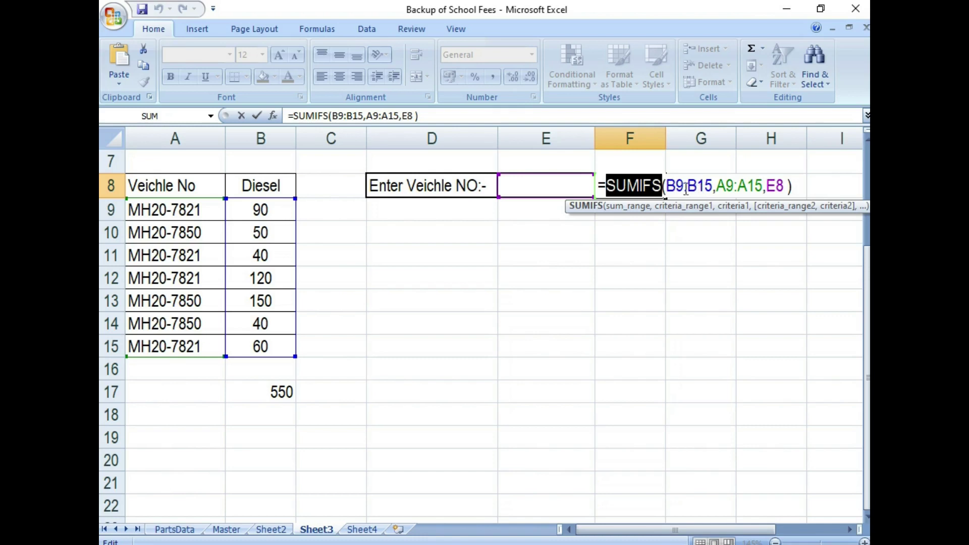
{"action": "left_click_drag", "start_coordinate": [667, 188], "coordinate": [712, 187]}
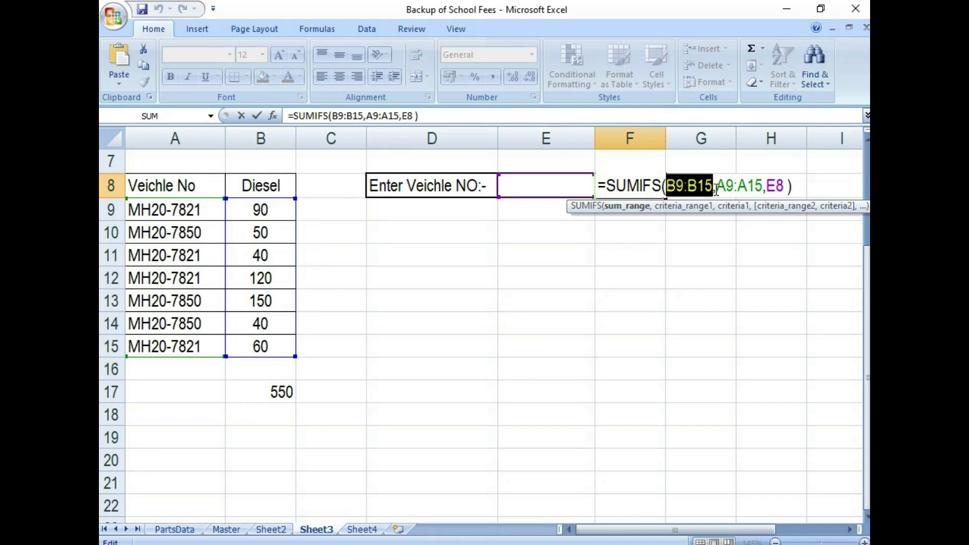
{"action": "left_click", "coordinate": [713, 188]}
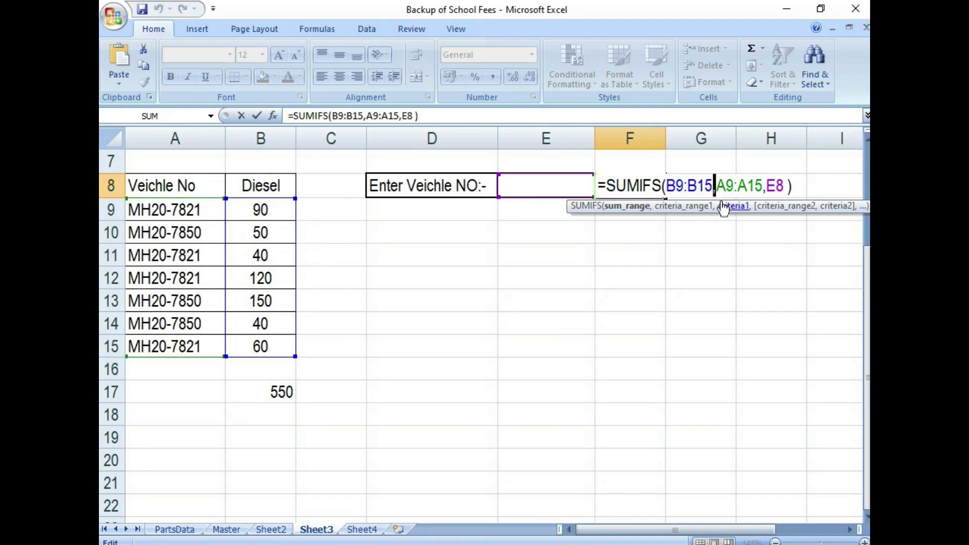
{"action": "left_click_drag", "start_coordinate": [717, 185], "coordinate": [765, 186]}
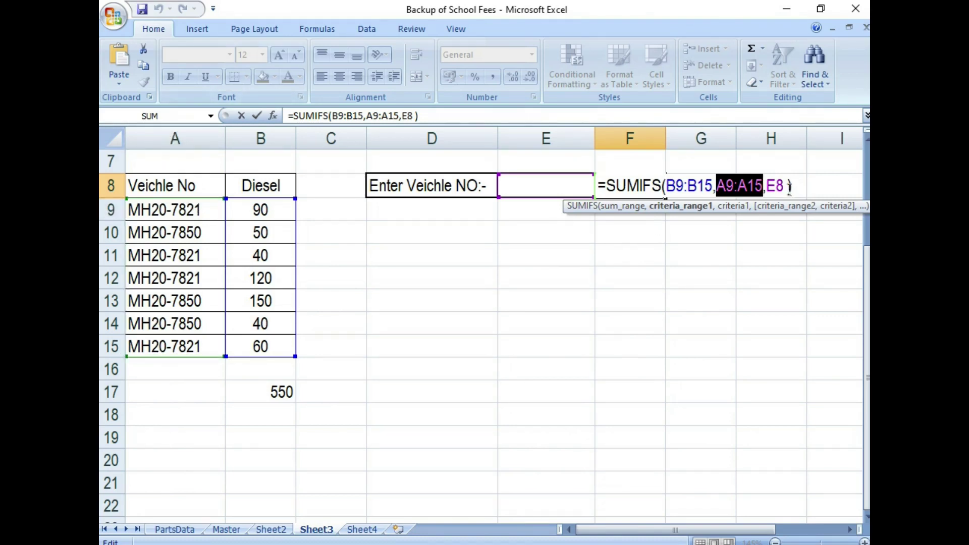
{"action": "left_click", "coordinate": [764, 190]}
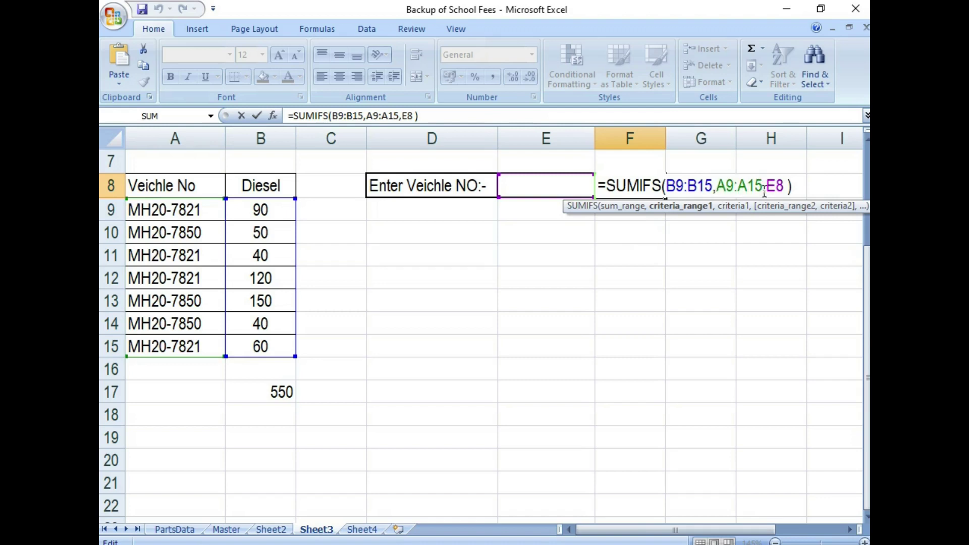
{"action": "key", "text": "Right"}
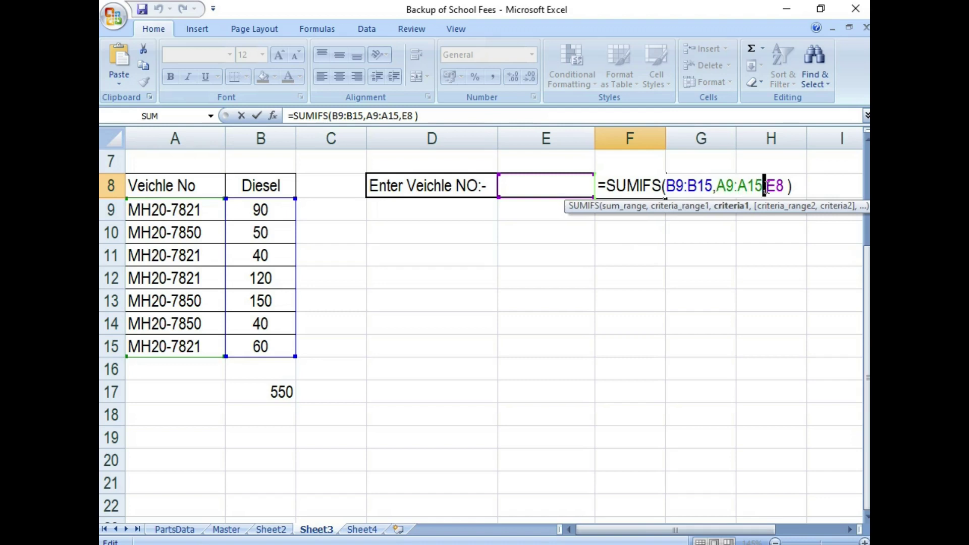
{"action": "left_click_drag", "start_coordinate": [767, 187], "coordinate": [783, 187]}
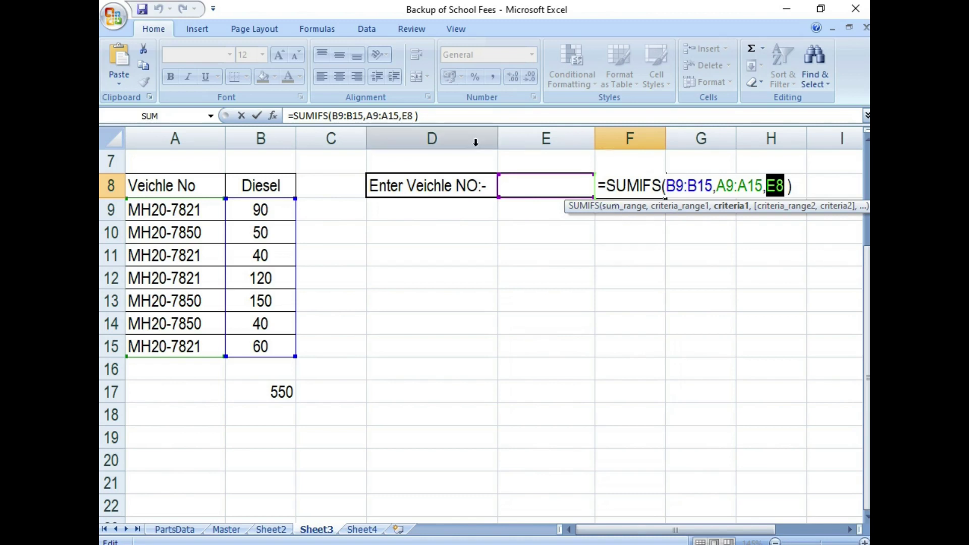
- Go over the sum range, criteria range and criterion in F8 once more, then close the formula without editing it
{"action": "left_click_drag", "start_coordinate": [609, 188], "coordinate": [713, 188]}
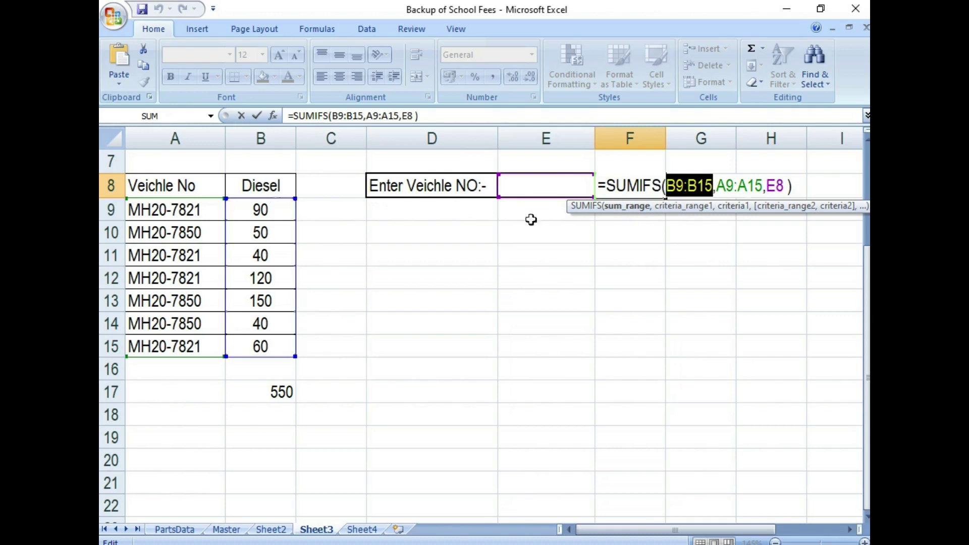
{"action": "left_click_drag", "start_coordinate": [716, 189], "coordinate": [764, 187]}
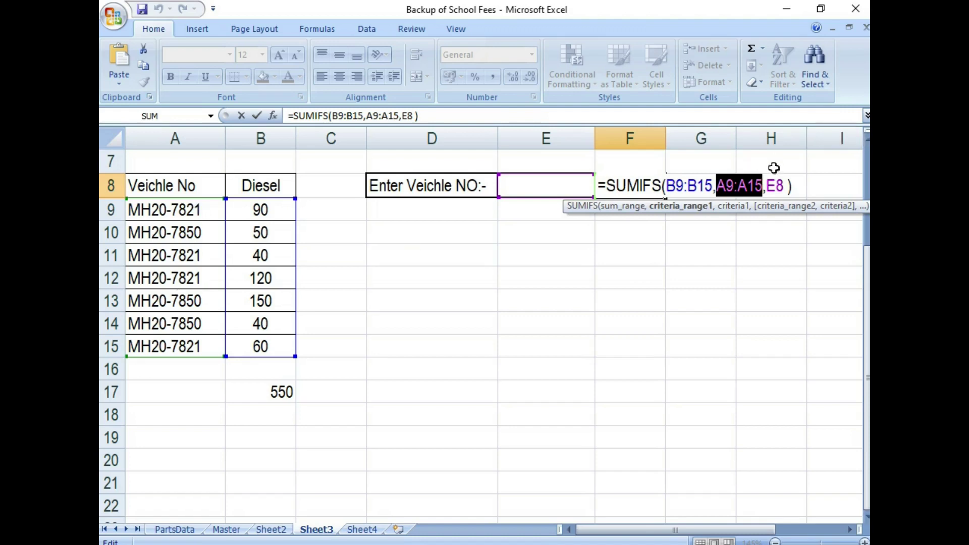
{"action": "left_click_drag", "start_coordinate": [765, 186], "coordinate": [786, 187]}
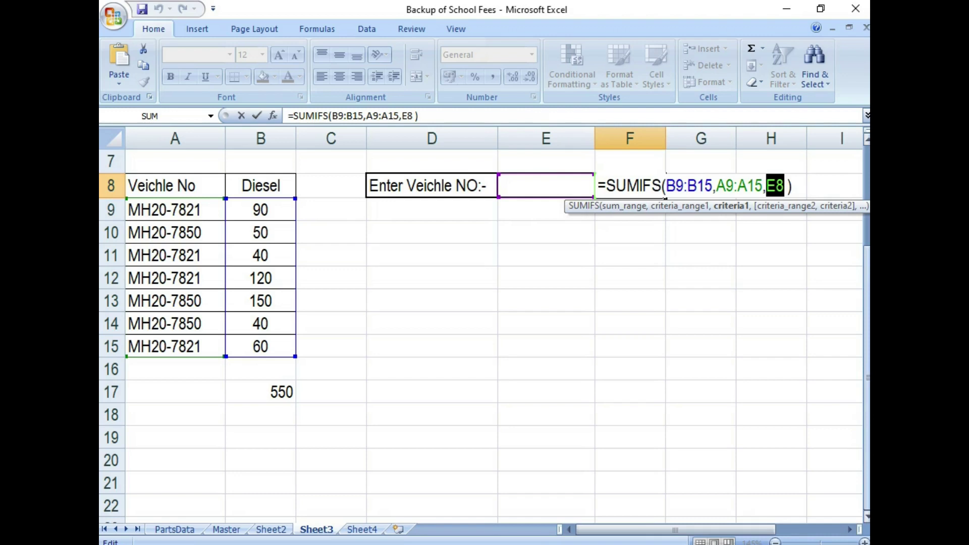
{"action": "key", "text": "Return"}
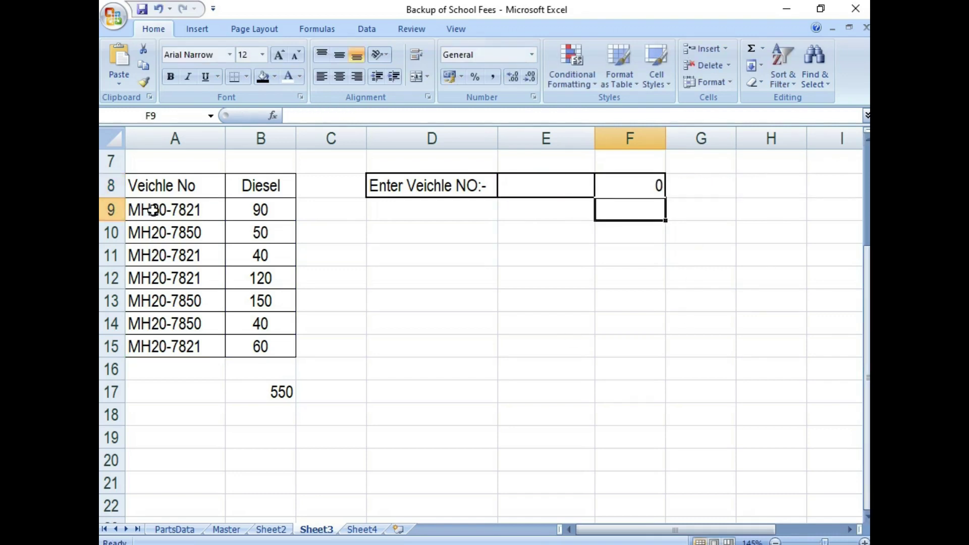
- Copy the second vehicle's number from A10 into the lookup cell E8
{"action": "left_click", "coordinate": [191, 237]}
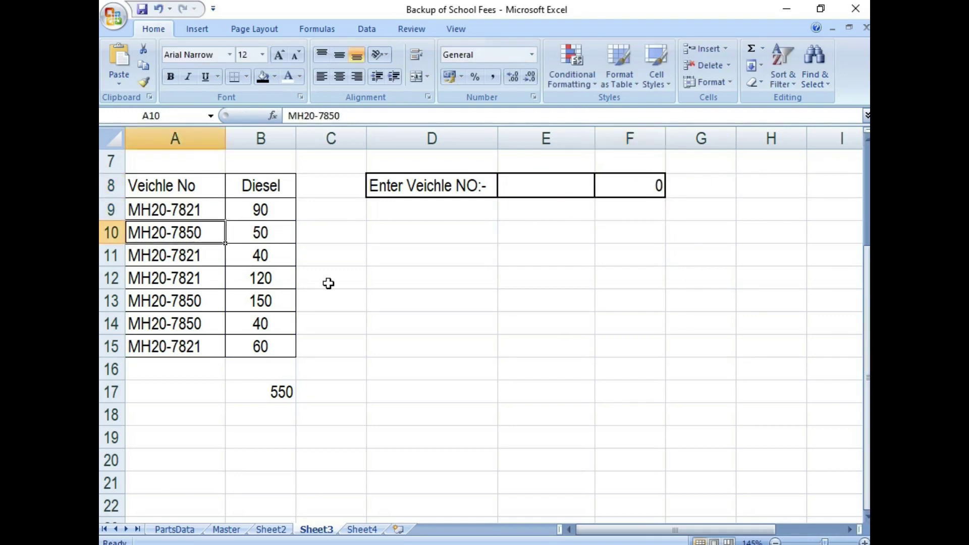
{"action": "key", "text": "ctrl+c"}
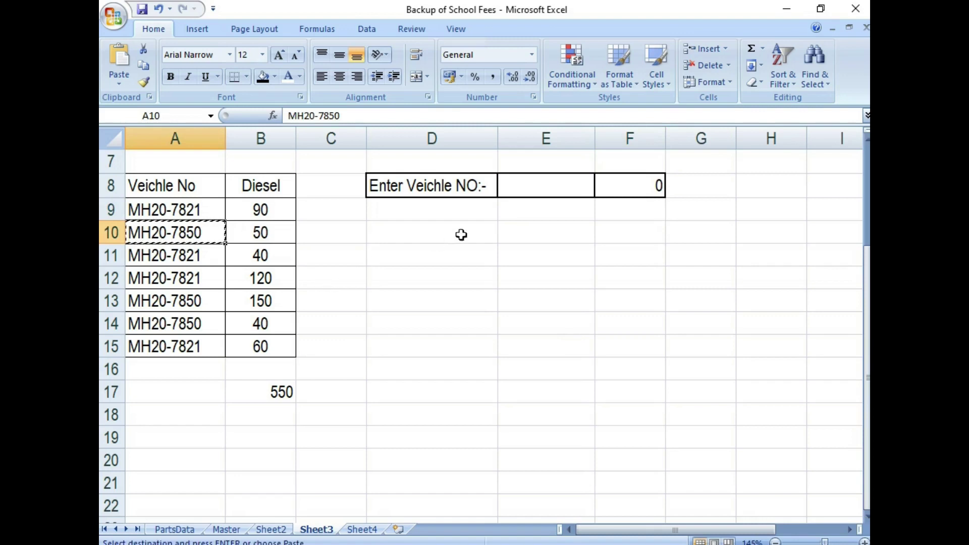
{"action": "left_click", "coordinate": [530, 192]}
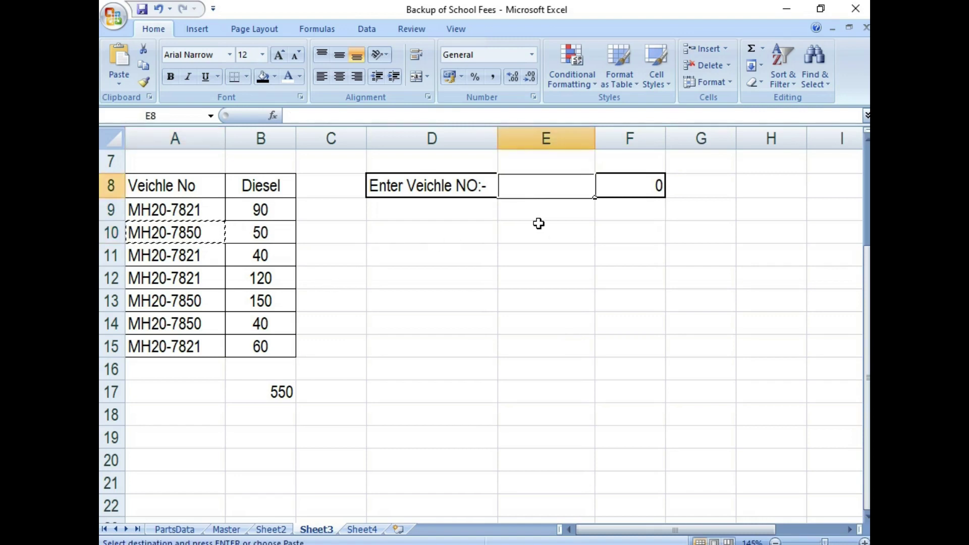
{"action": "key", "text": "Return"}
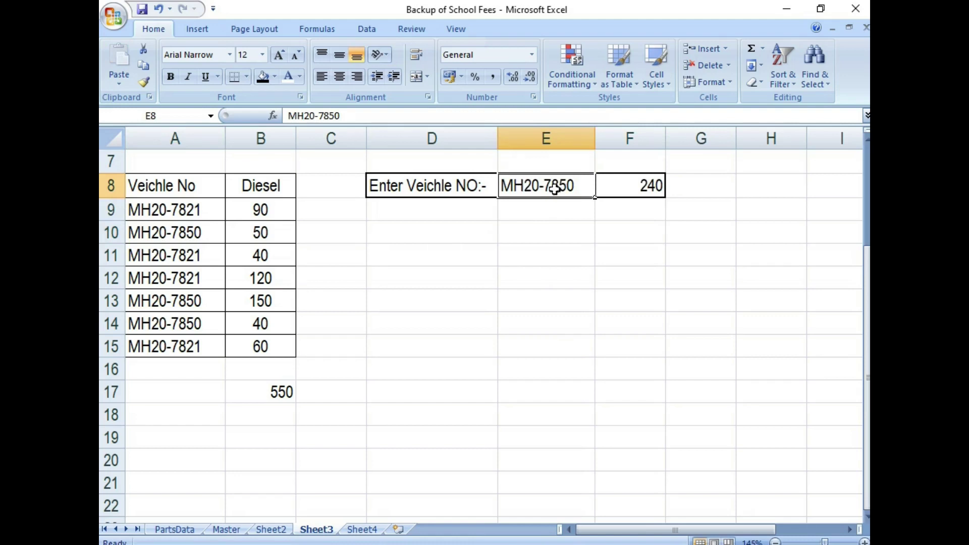
- Check the SUMIFS result in F8 against the second vehicle's Diesel entries in rows 10, 13 and 14
{"action": "left_click", "coordinate": [649, 185]}
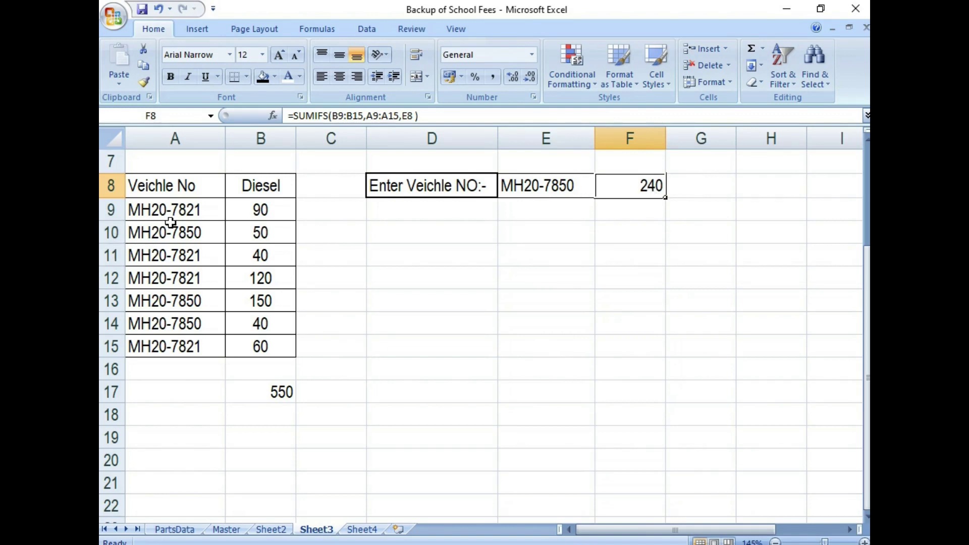
{"action": "left_click", "coordinate": [192, 234]}
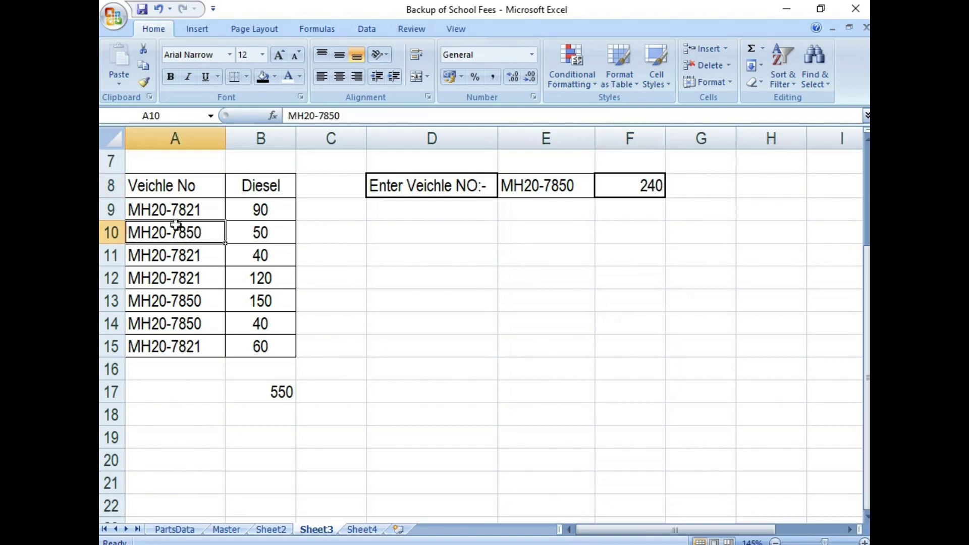
{"action": "left_click", "coordinate": [258, 233]}
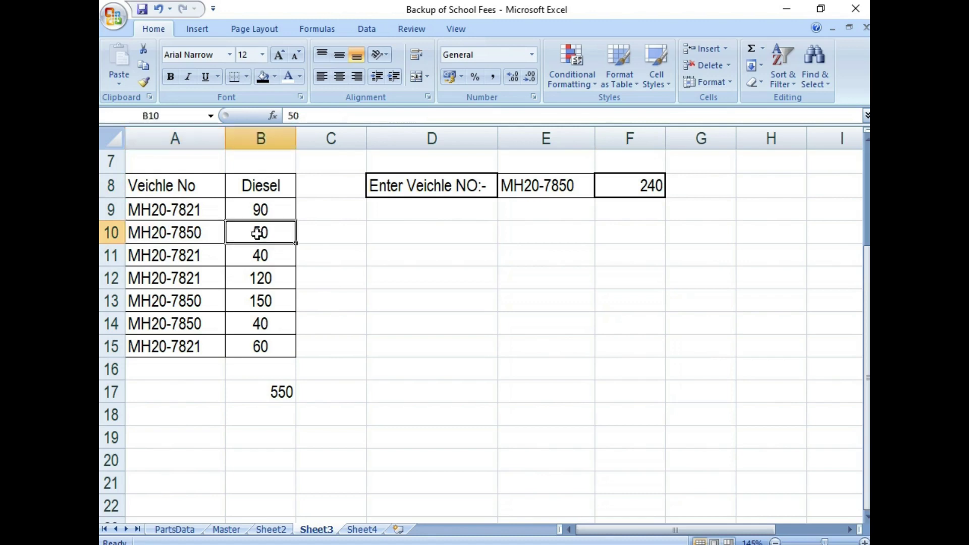
{"action": "left_click", "coordinate": [175, 300]}
{"action": "left_click", "coordinate": [255, 301]}
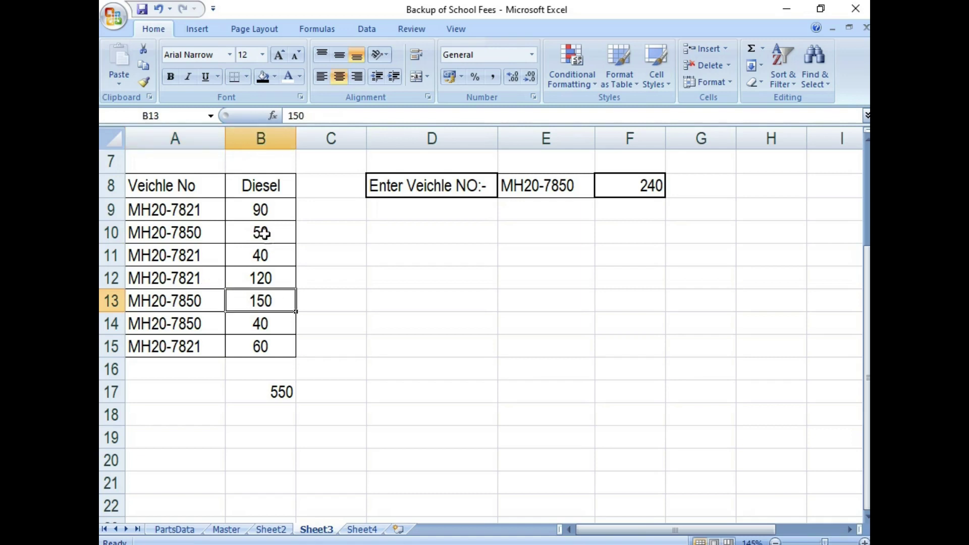
{"action": "left_click", "coordinate": [185, 325]}
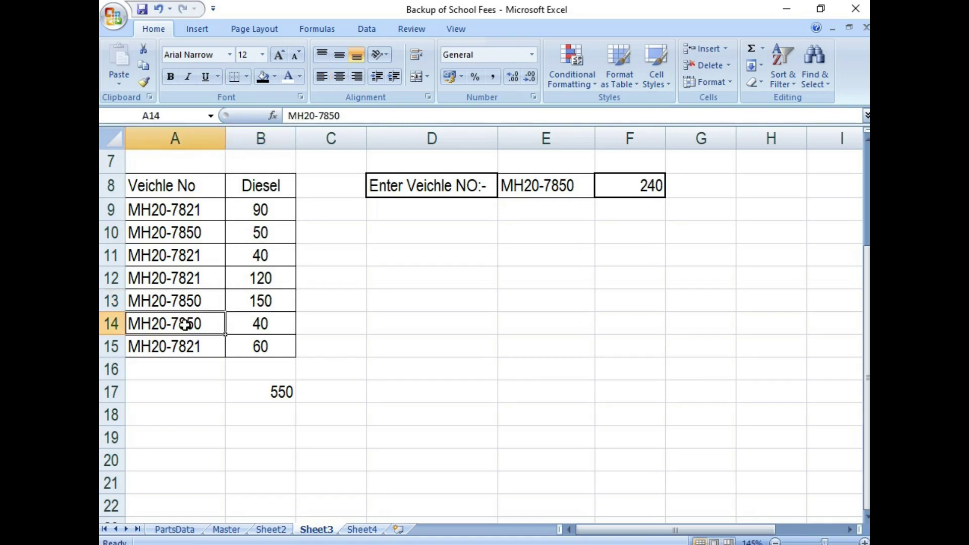
{"action": "left_click", "coordinate": [261, 324]}
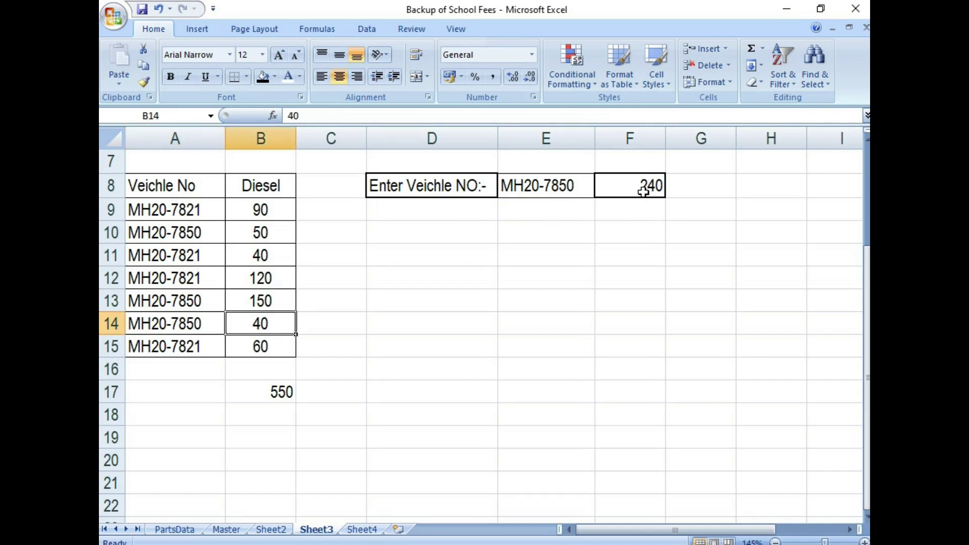
- Replace the vehicle number in E8 with the first vehicle's number copied from A9
{"action": "left_click", "coordinate": [176, 215]}
{"action": "key", "text": "ctrl+c"}
{"action": "left_click", "coordinate": [540, 187]}
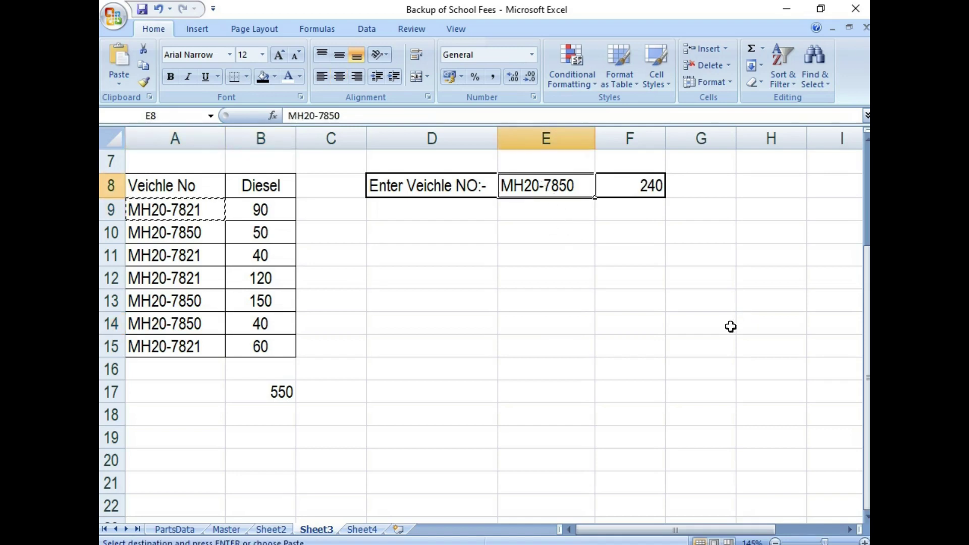
{"action": "key", "text": "ctrl+v"}
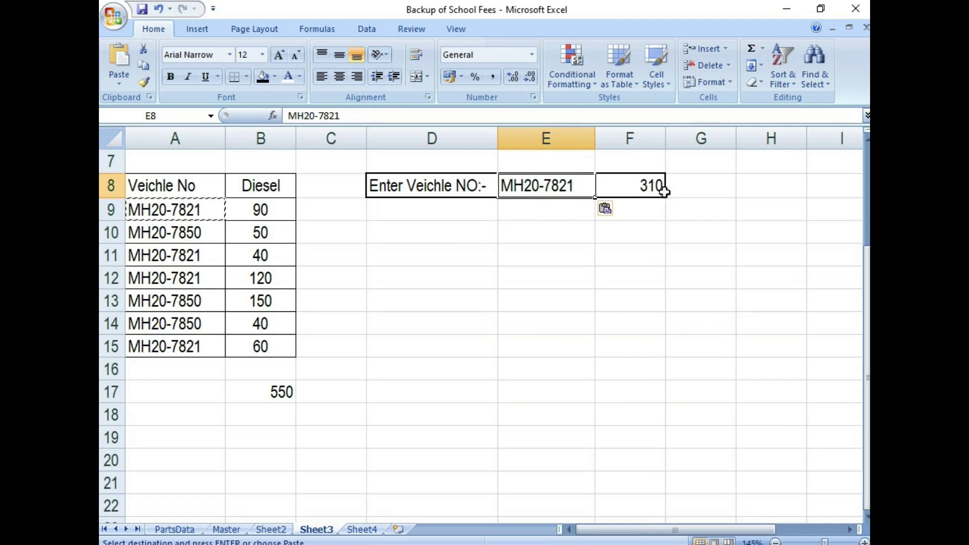
- Check the SUMIFS result in F8 against the Diesel values in B9, B11, B12 and B15, and clear the copy selection
{"action": "left_click", "coordinate": [268, 208]}
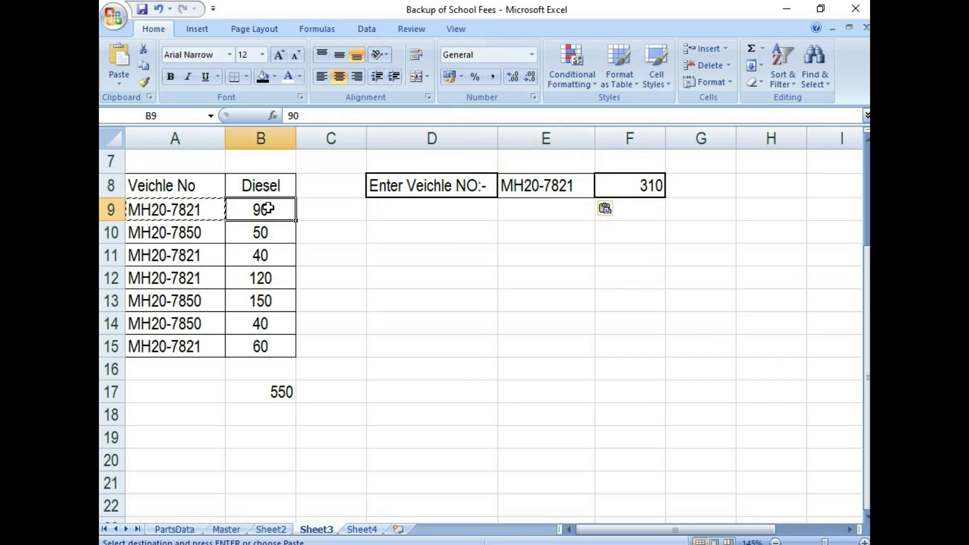
{"action": "left_click", "coordinate": [260, 256]}
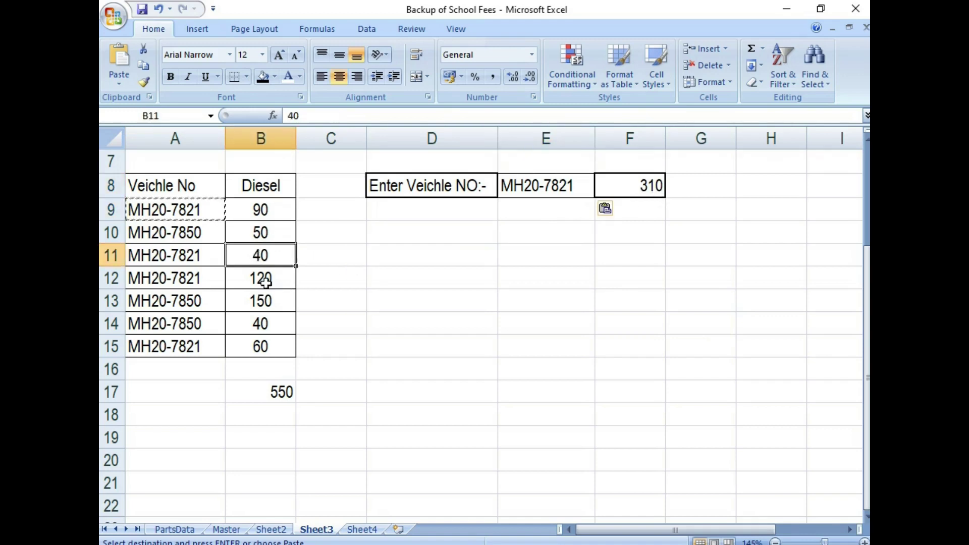
{"action": "left_click", "coordinate": [266, 282]}
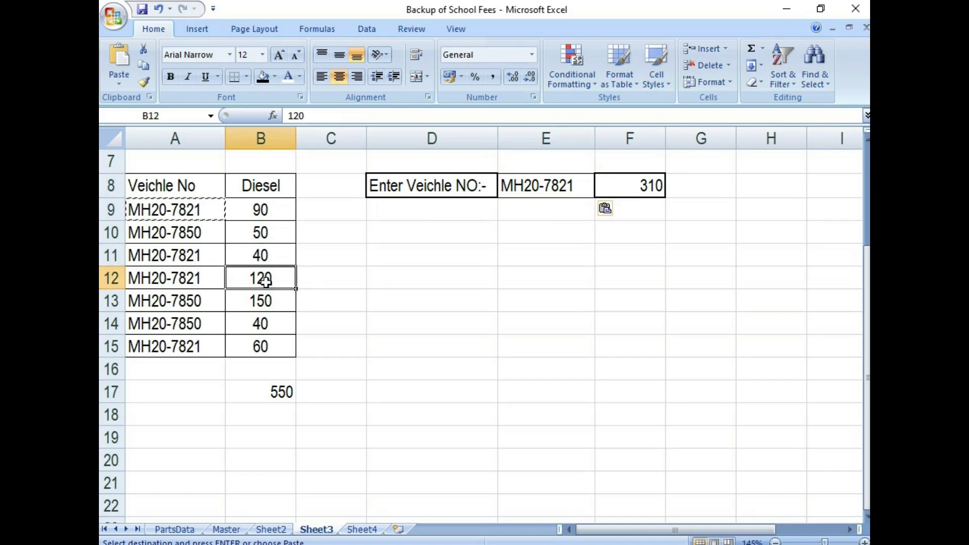
{"action": "left_click", "coordinate": [269, 346]}
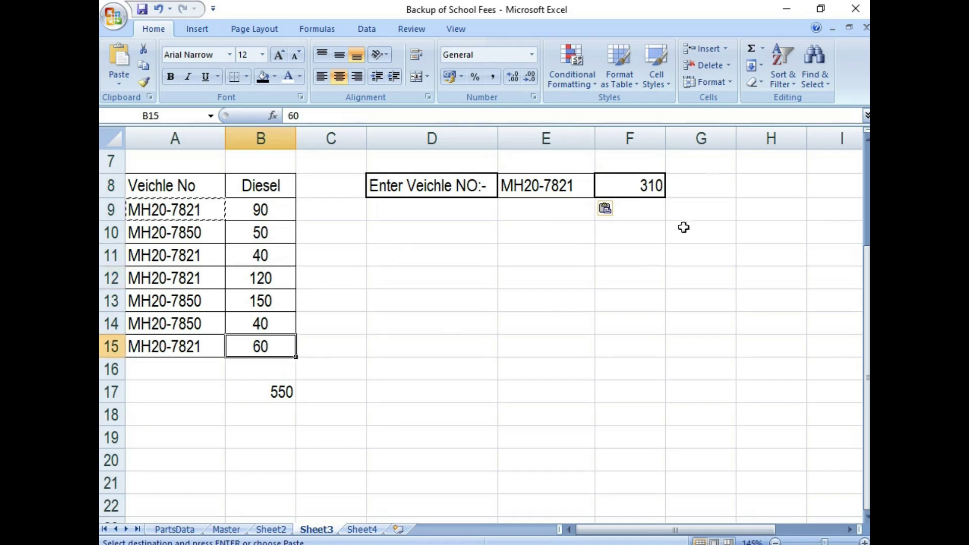
{"action": "left_click", "coordinate": [495, 281]}
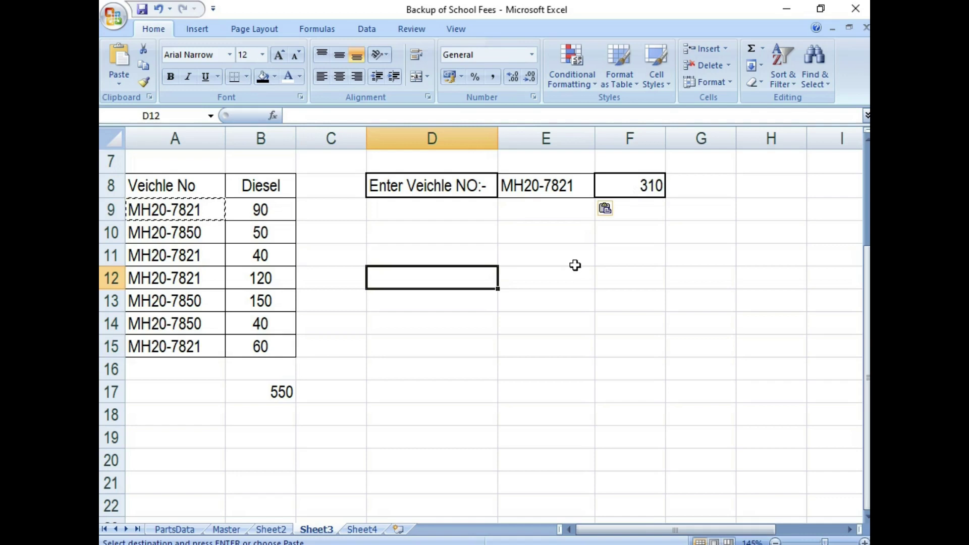
{"action": "key", "text": "Escape"}
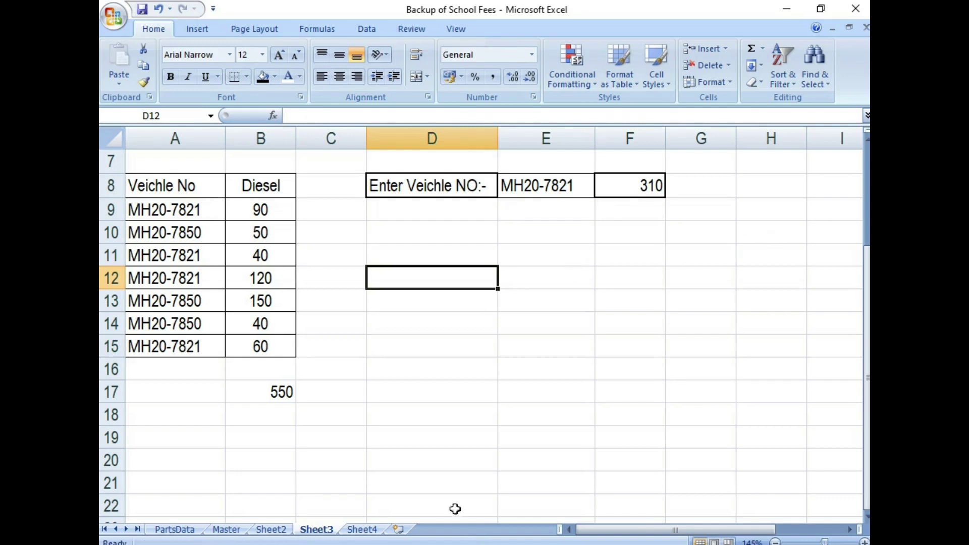
- Open Sheet2 and review the salary table's Sr. No, Name, Salary and day 1 to 8 columns
{"action": "left_click", "coordinate": [280, 528]}
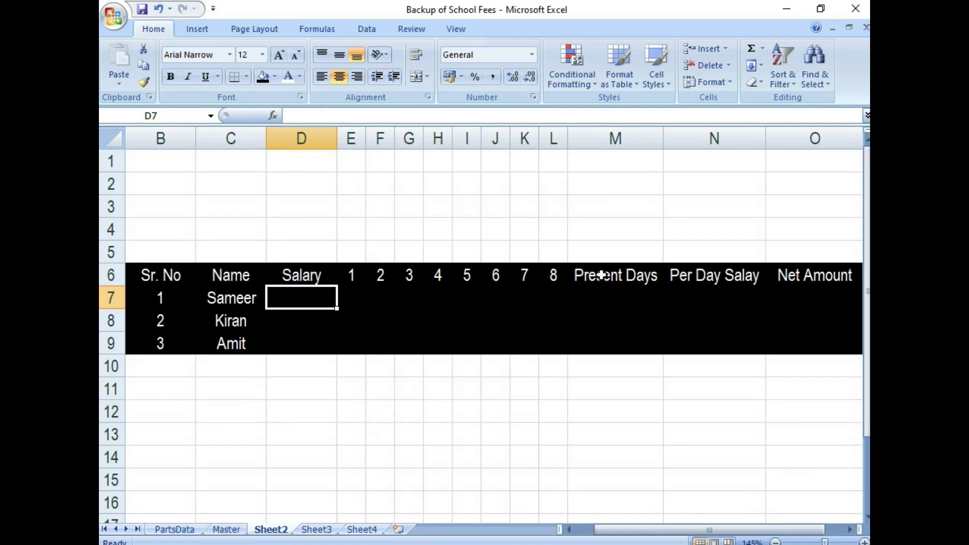
{"action": "left_click", "coordinate": [169, 274]}
{"action": "left_click_drag", "start_coordinate": [169, 274], "coordinate": [172, 344]}
{"action": "left_click_drag", "start_coordinate": [226, 277], "coordinate": [243, 347]}
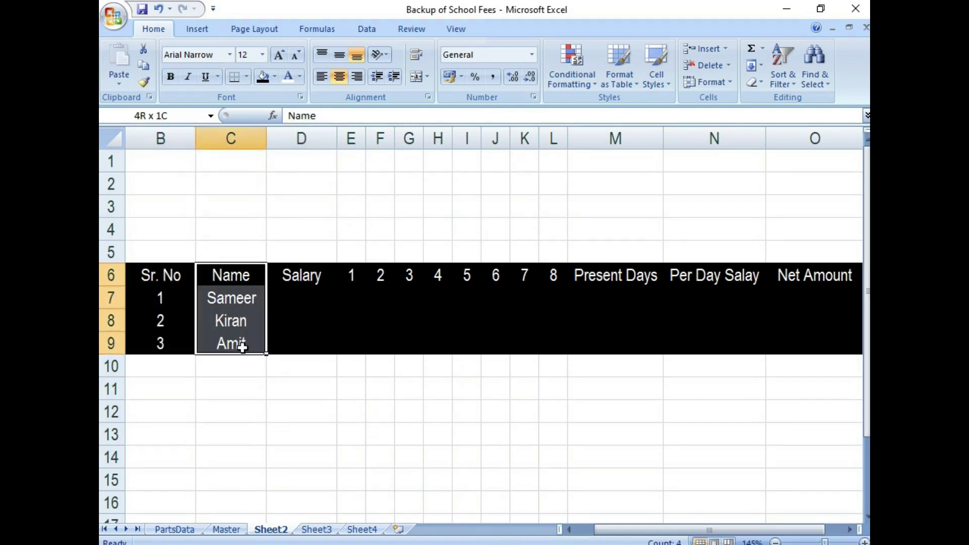
{"action": "left_click", "coordinate": [298, 302]}
{"action": "left_click_drag", "start_coordinate": [351, 275], "coordinate": [553, 275]}
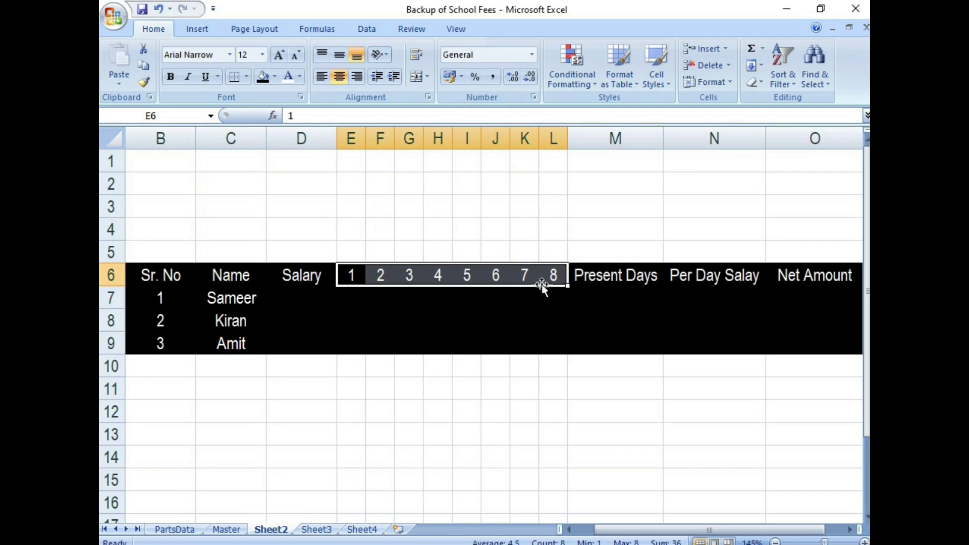
- Enter the three employees' salaries in D7:D9 as 9000, 12000 and 7000
{"action": "left_click", "coordinate": [287, 300]}
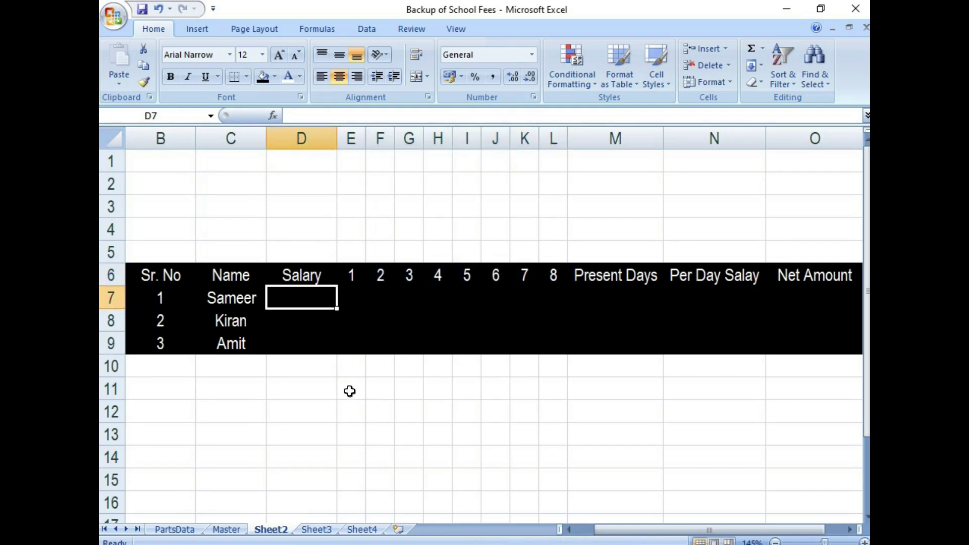
{"action": "type", "text": "9000"}
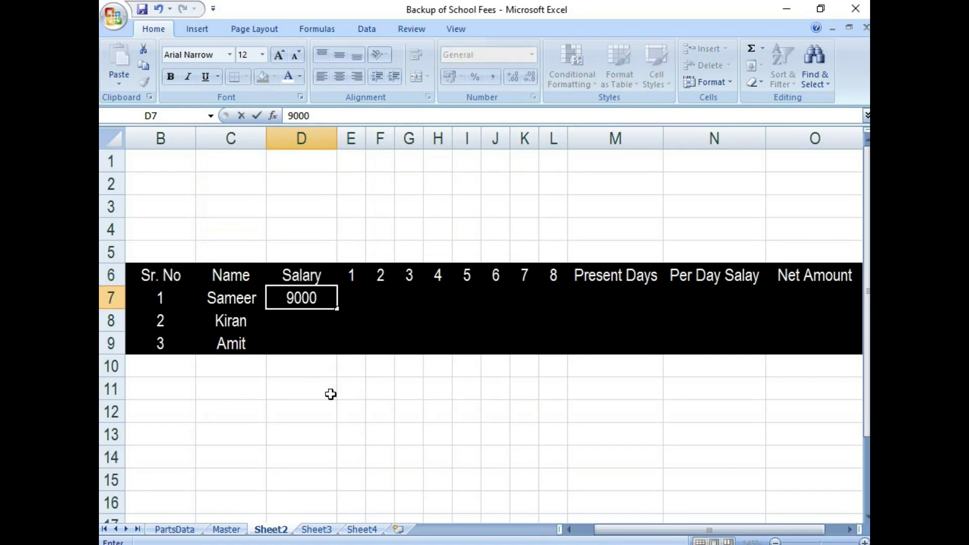
{"action": "key", "text": "Return"}
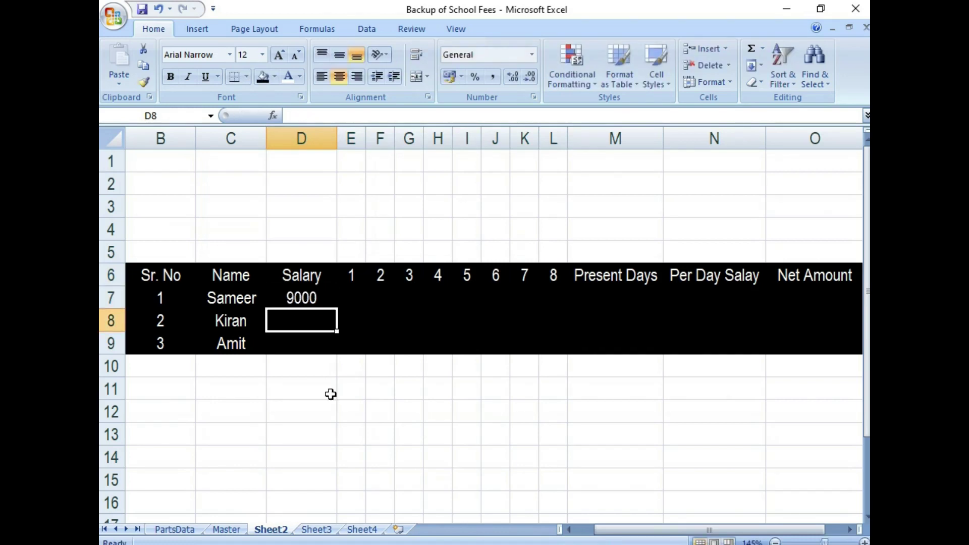
{"action": "type", "text": "12000"}
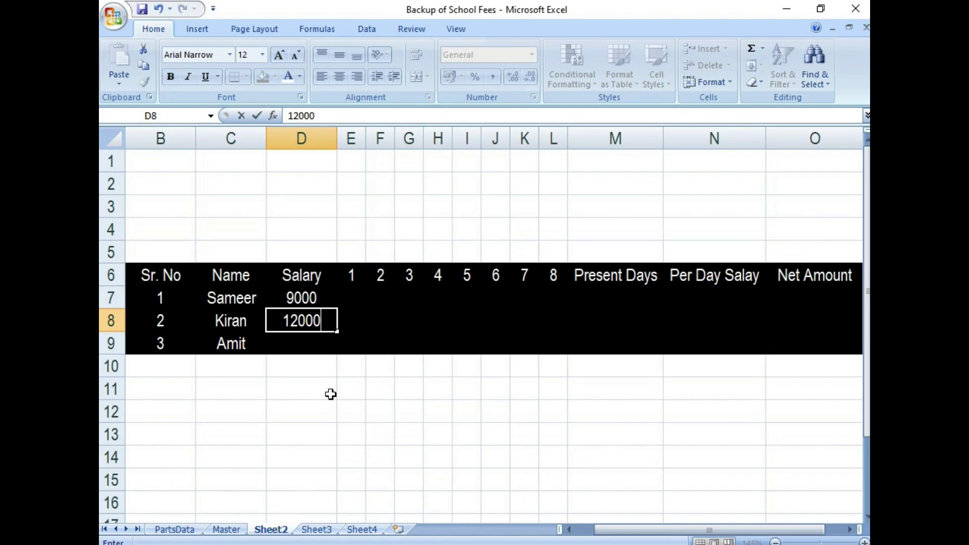
{"action": "key", "text": "Return"}
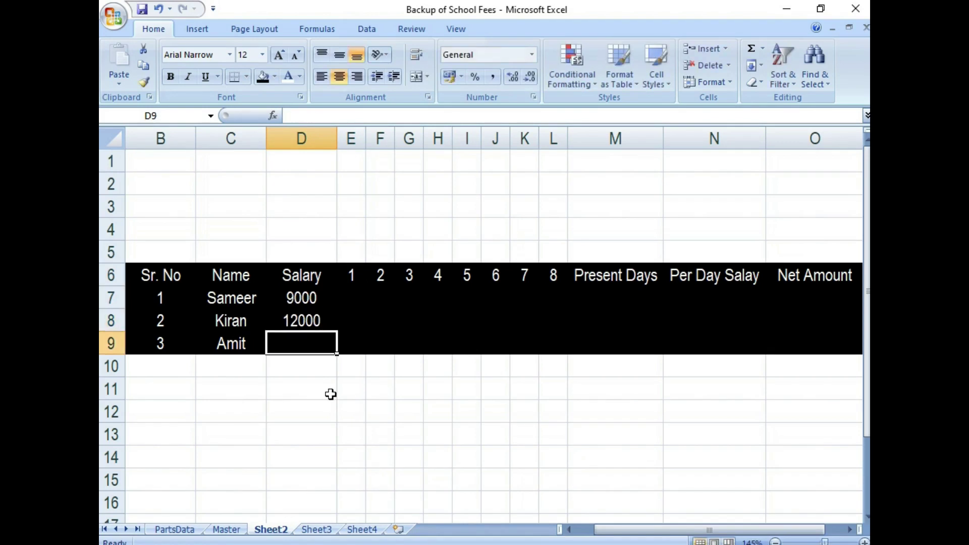
{"action": "type", "text": "7000"}
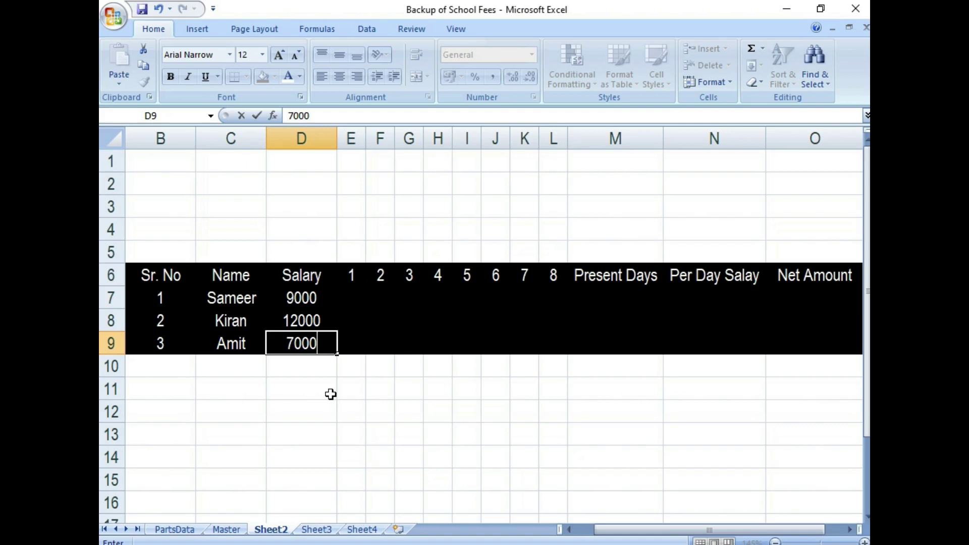
{"action": "key", "text": "Up"}
{"action": "key", "text": "Up"}
{"action": "key", "text": "Up"}
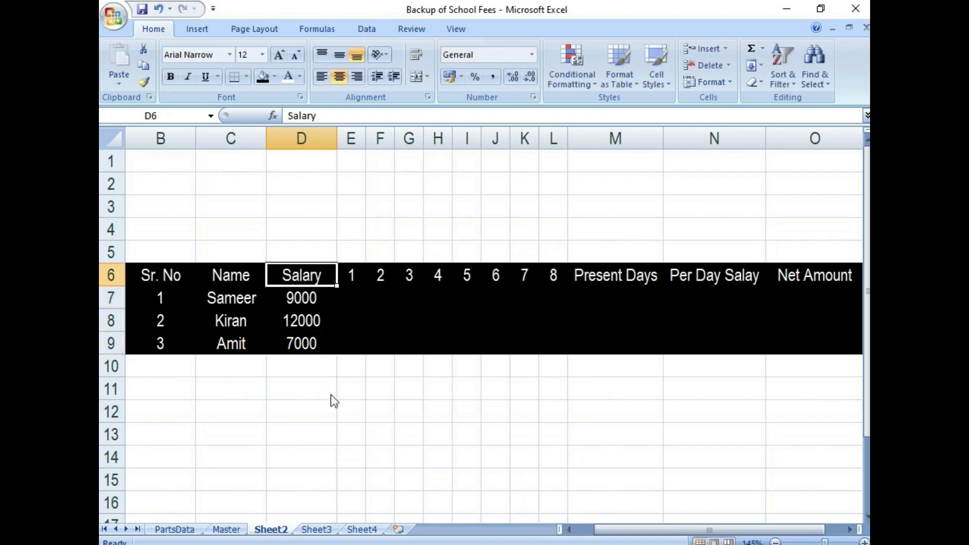
- Look over the first employee's attendance cells for days 1 to 8 in E7:L7
{"action": "key", "text": "Down"}
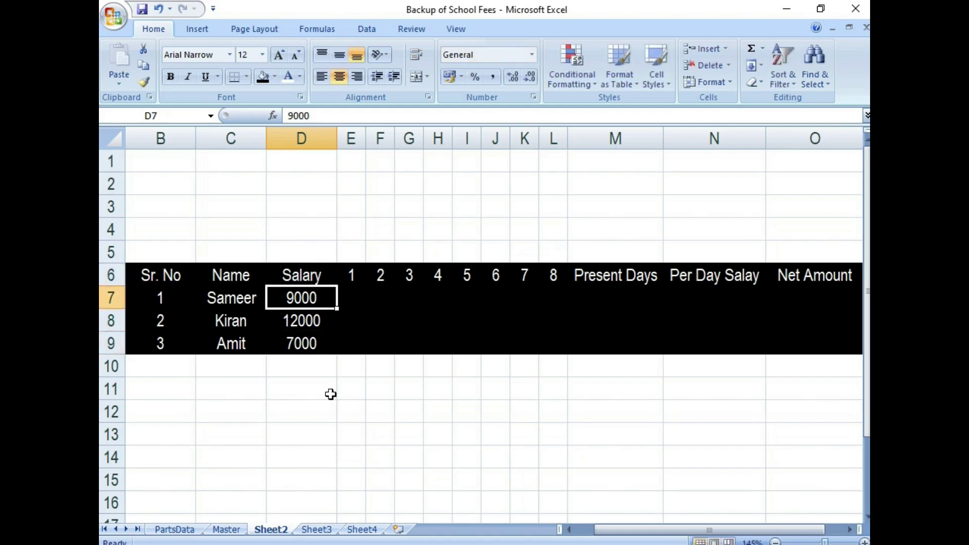
{"action": "key", "text": "Right"}
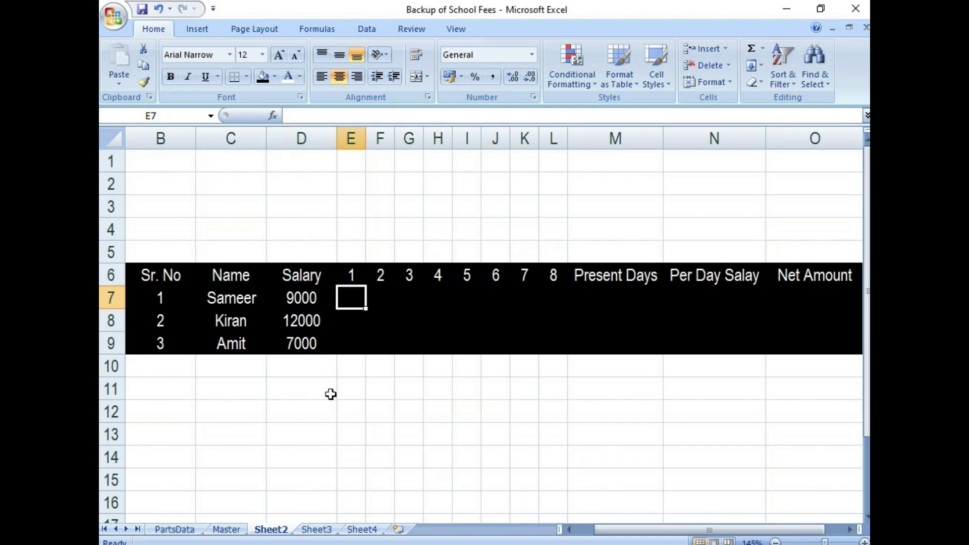
{"action": "key", "text": "Right"}
{"action": "key", "text": "Right"}
{"action": "key", "text": "Right"}
{"action": "key", "text": "Right"}
{"action": "key", "text": "Right"}
{"action": "key", "text": "Right"}
{"action": "key", "text": "Right"}
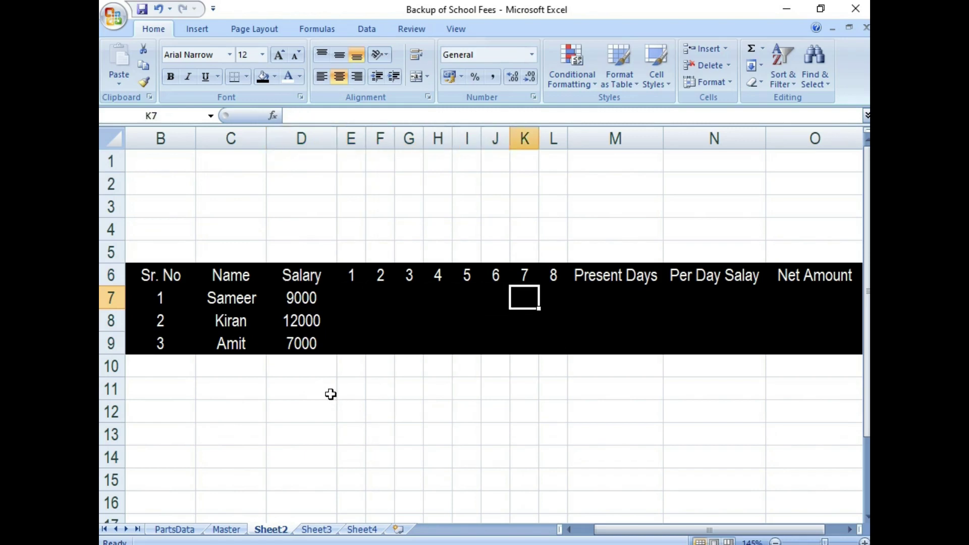
{"action": "key", "text": "Left"}
{"action": "key", "text": "Left"}
{"action": "key", "text": "Left"}
{"action": "key", "text": "Left"}
{"action": "key", "text": "Right"}
{"action": "key", "text": "Right"}
{"action": "key", "text": "Right"}
{"action": "key", "text": "Right"}
- Review the first employee's row across the Present Days, Per Day Salary and Net Amount columns
{"action": "key", "text": "Right"}
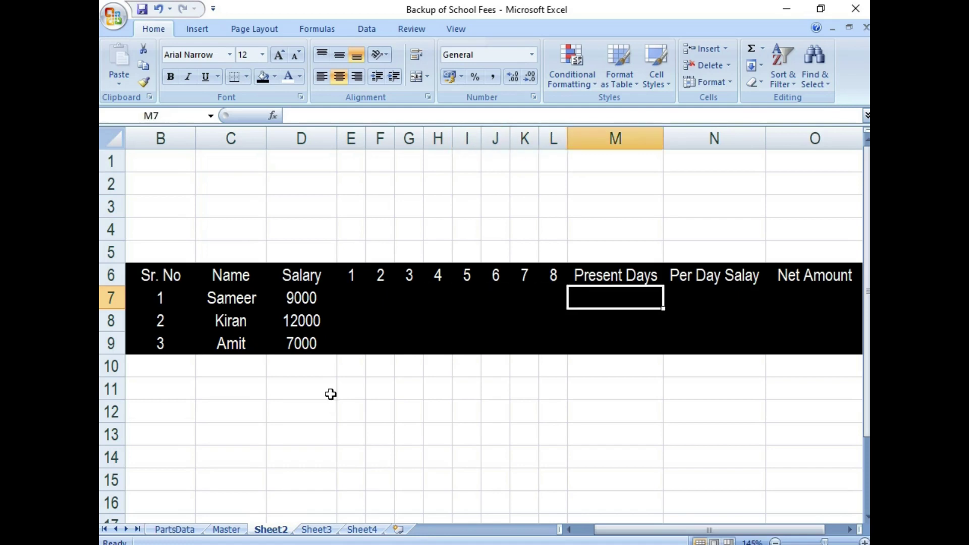
{"action": "key", "text": "Right"}
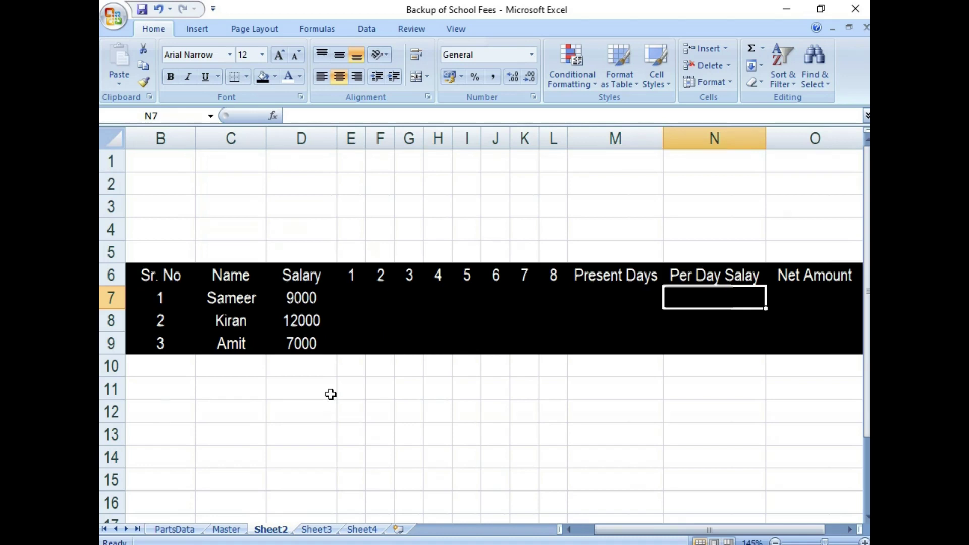
{"action": "key", "text": "Right"}
{"action": "key", "text": "Left"}
{"action": "key", "text": "Left"}
{"action": "key", "text": "Home"}
{"action": "key", "text": "Right"}
{"action": "key", "text": "Right"}
{"action": "key", "text": "Right"}
{"action": "key", "text": "Right"}
{"action": "key", "text": "Right"}
{"action": "key", "text": "Right"}
{"action": "key", "text": "Right"}
{"action": "key", "text": "Right"}
{"action": "key", "text": "Right"}
{"action": "key", "text": "Right"}
{"action": "key", "text": "Right"}
{"action": "key", "text": "Right"}
{"action": "key", "text": "Right"}
{"action": "key", "text": "Right"}
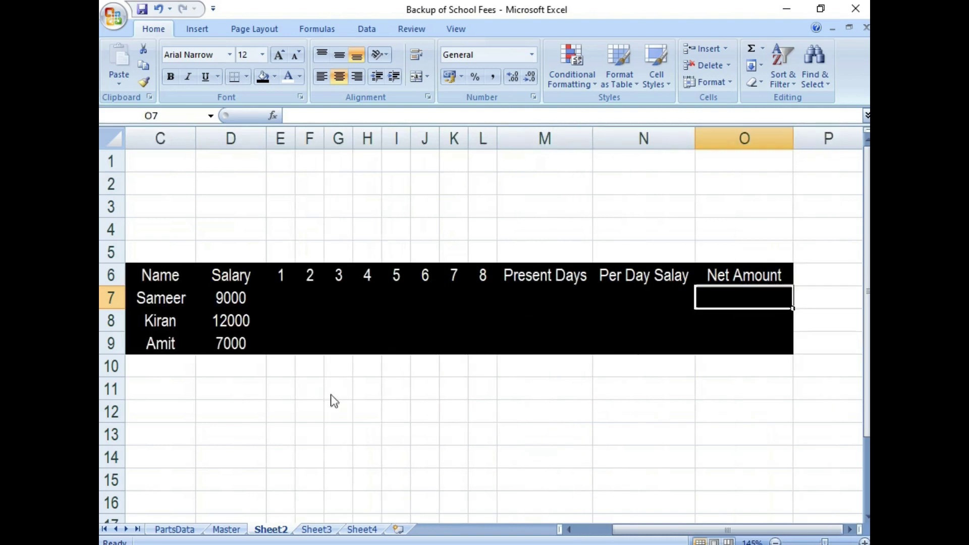
- Enter =COUNTIF(E7:L7,"p") in M7 to count the first employee's present days
{"action": "key", "text": "Left"}
{"action": "key", "text": "Left"}
{"action": "key", "text": "Left"}
{"action": "key", "text": "Right"}
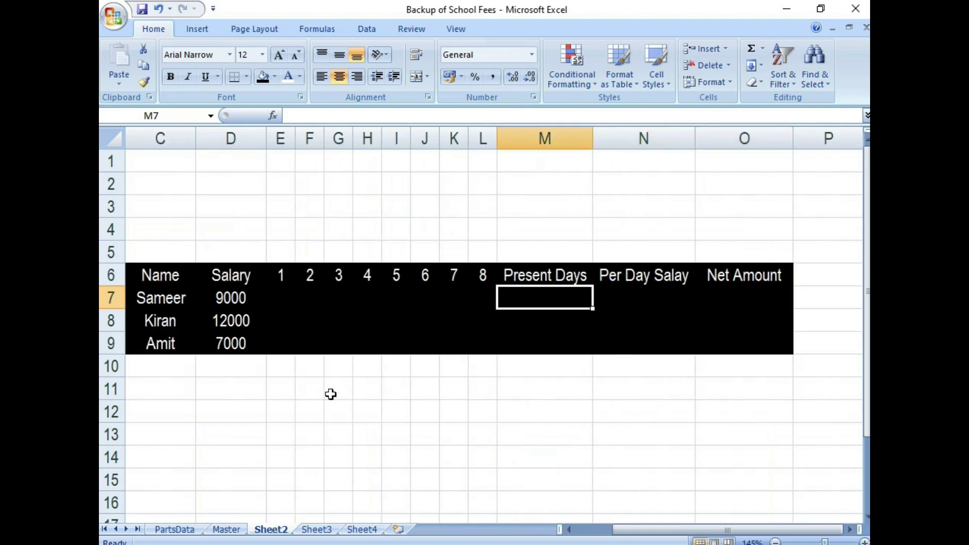
{"action": "type", "text": "="}
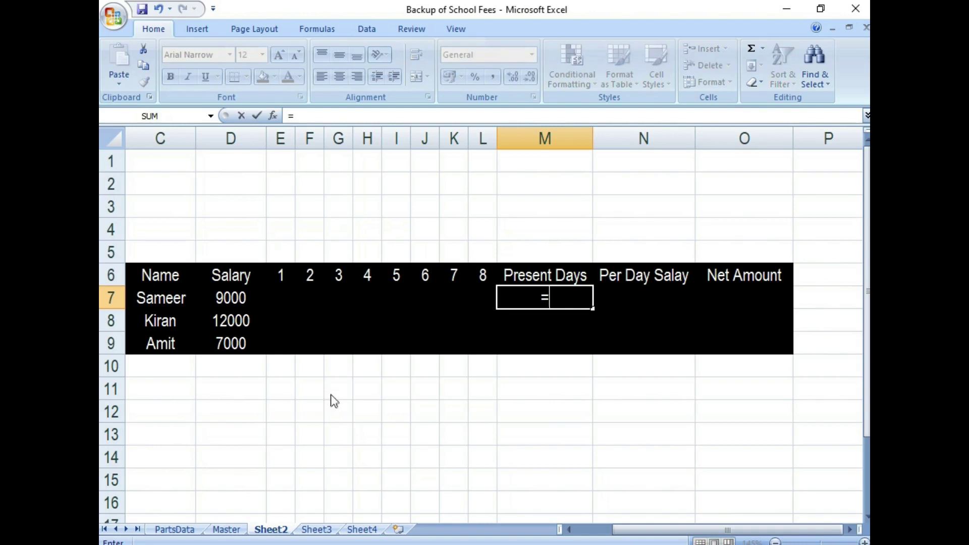
{"action": "type", "text": "count"}
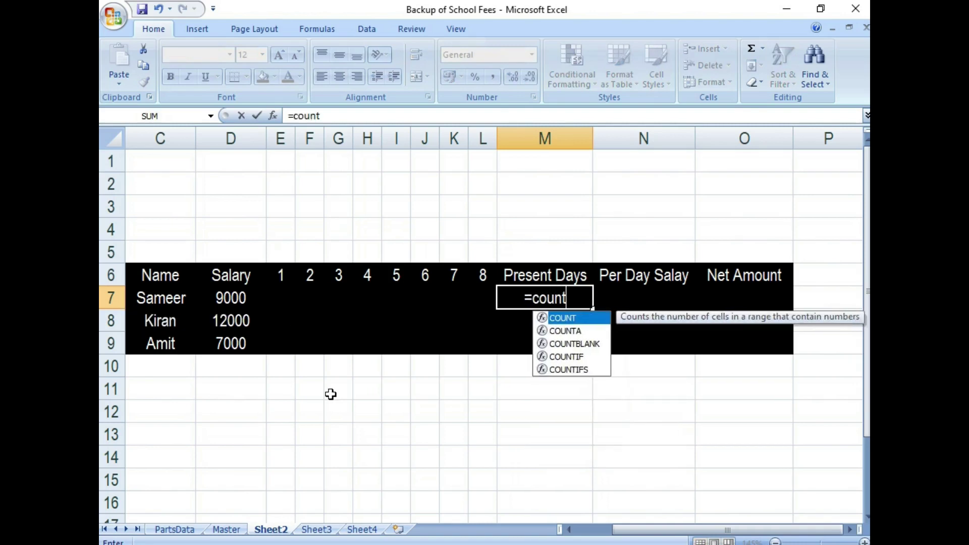
{"action": "type", "text": "if("}
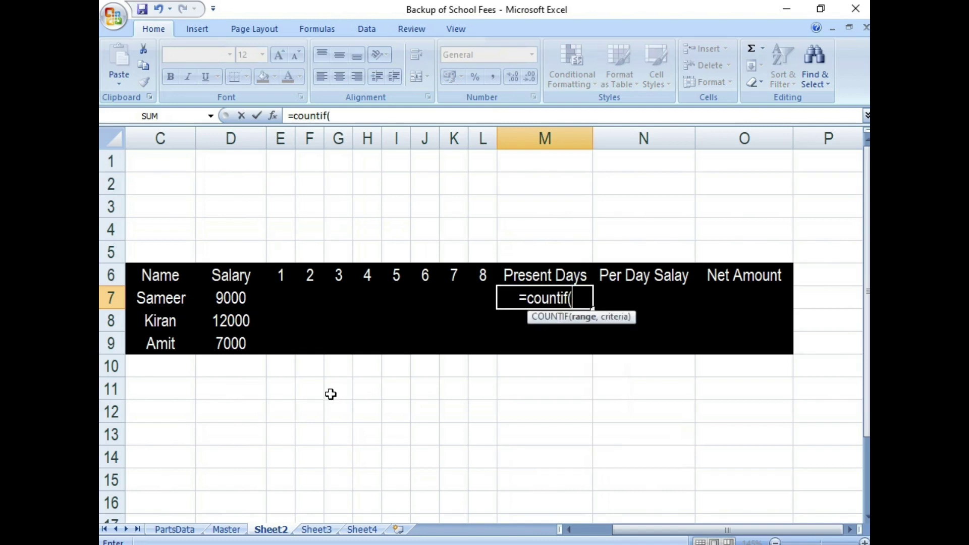
{"action": "key", "text": "Left"}
{"action": "key", "text": "Left"}
{"action": "key", "text": "Left"}
{"action": "key", "text": "Left"}
{"action": "key", "text": "Left"}
{"action": "key", "text": "Left"}
{"action": "key", "text": "Left"}
{"action": "key", "text": "Left"}
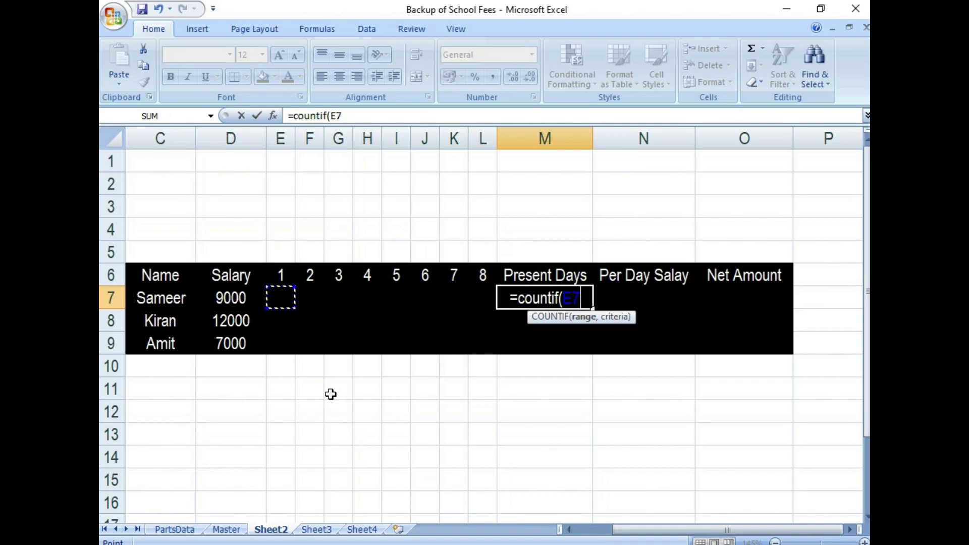
{"action": "key", "text": "F8"}
{"action": "key", "text": "Right"}
{"action": "key", "text": "Right"}
{"action": "key", "text": "Right"}
{"action": "key", "text": "Right"}
{"action": "key", "text": "Right"}
{"action": "key", "text": "Right"}
{"action": "key", "text": "Right"}
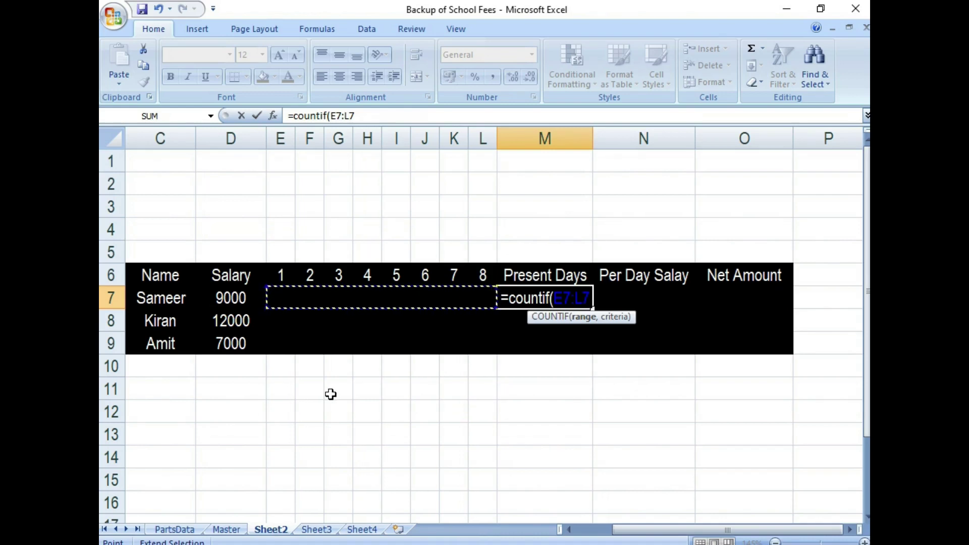
{"action": "type", "text": ","}
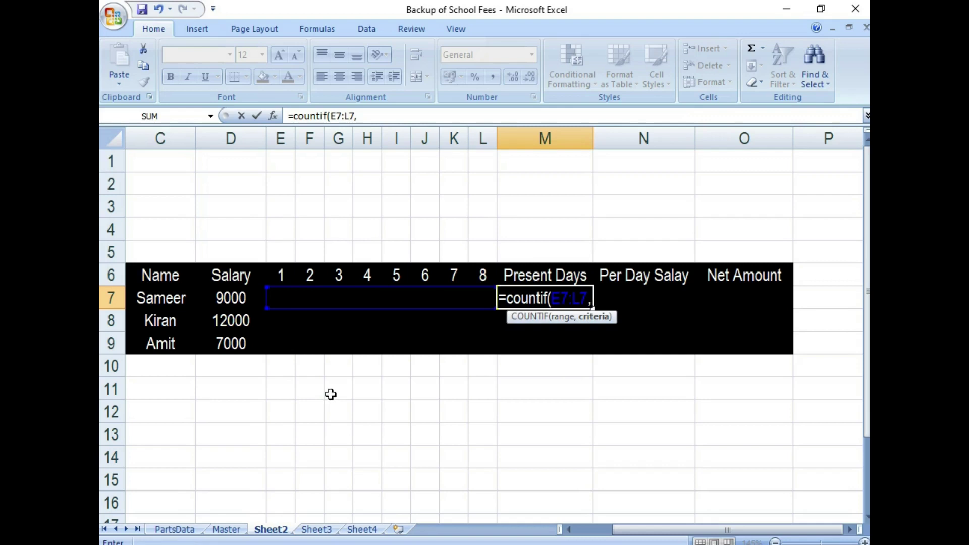
{"action": "type", "text": "\""}
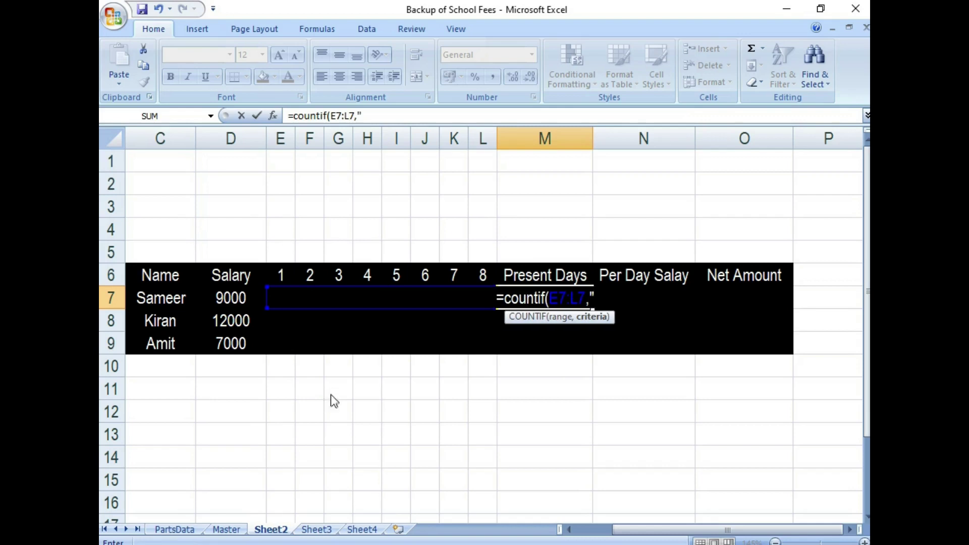
{"action": "type", "text": "p\")"}
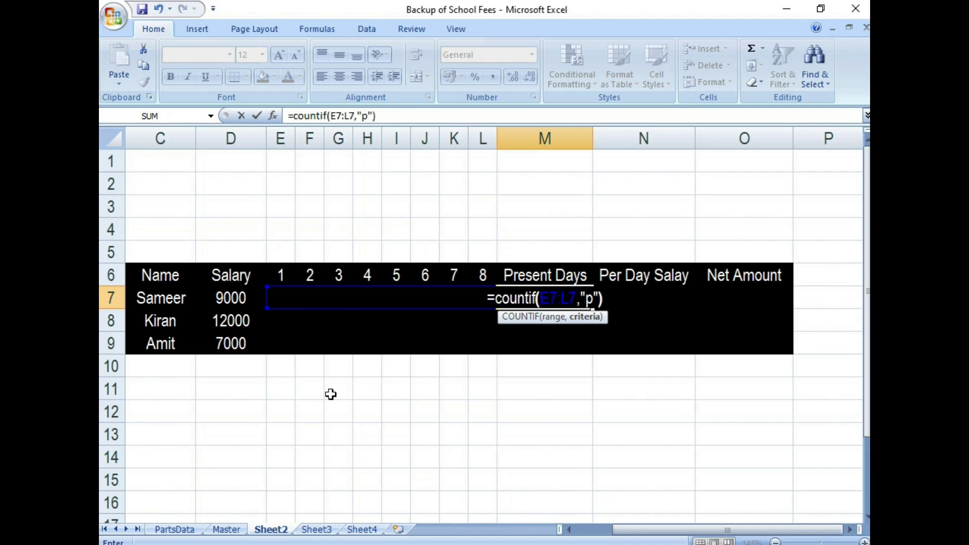
{"action": "key", "text": "Return"}
- Copy the Present Days formula from M7 to M8:M9 for the other two employees
{"action": "key", "text": "Up"}
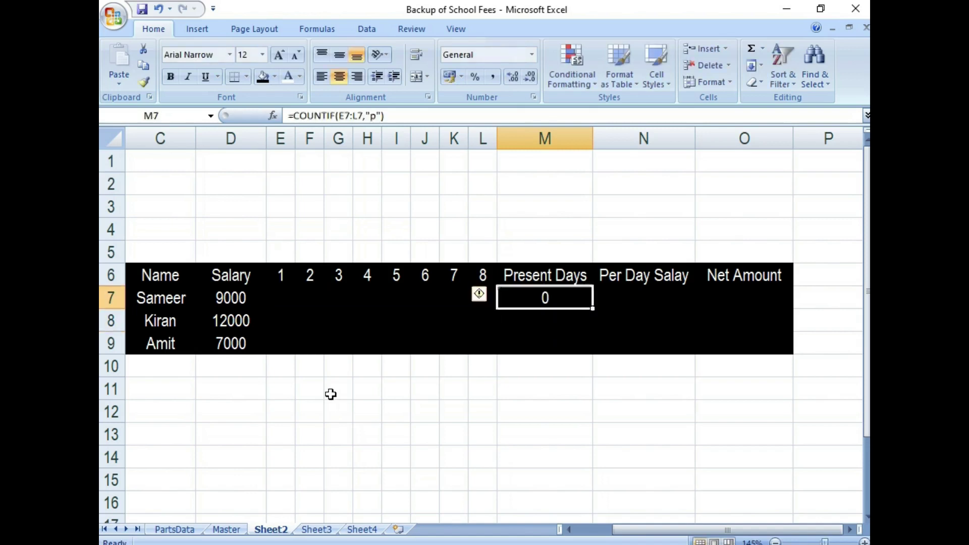
{"action": "key", "text": "ctrl+c"}
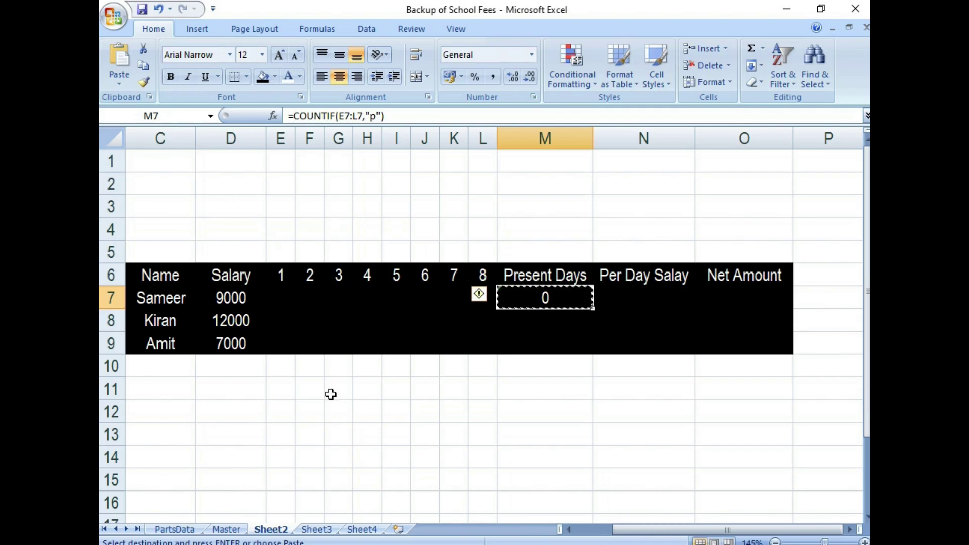
{"action": "key", "text": "Down"}
{"action": "key", "text": "shift+Down"}
{"action": "key", "text": "ctrl+v"}
- Enter =D7/8 in N7 to calculate the first employee's per-day salary
{"action": "key", "text": "Up"}
{"action": "key", "text": "Right"}
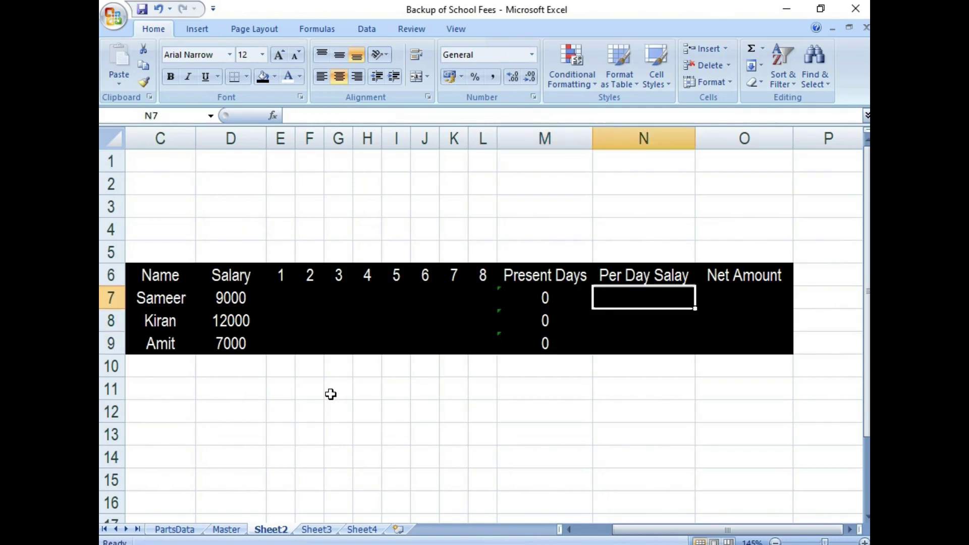
{"action": "type", "text": "="}
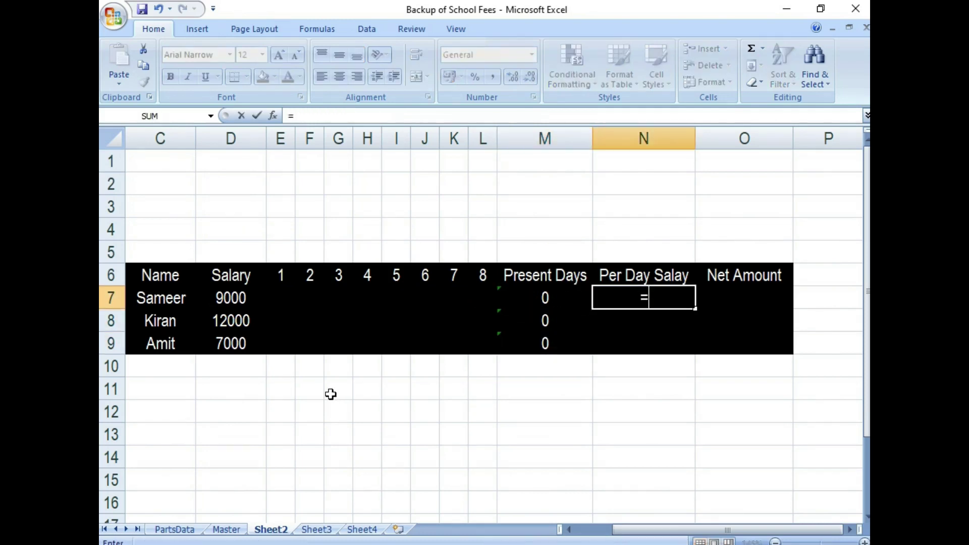
{"action": "key", "text": "Left"}
{"action": "key", "text": "Left"}
{"action": "key", "text": "Left"}
{"action": "key", "text": "Left"}
{"action": "key", "text": "Left"}
{"action": "key", "text": "Left"}
{"action": "key", "text": "Left"}
{"action": "key", "text": "Left"}
{"action": "key", "text": "Left"}
{"action": "key", "text": "Left"}
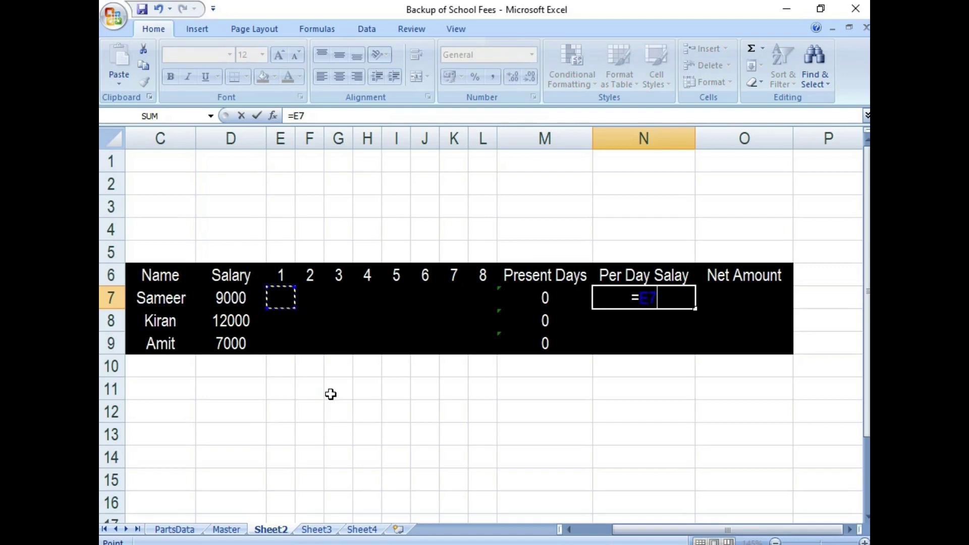
{"action": "type", "text": "/"}
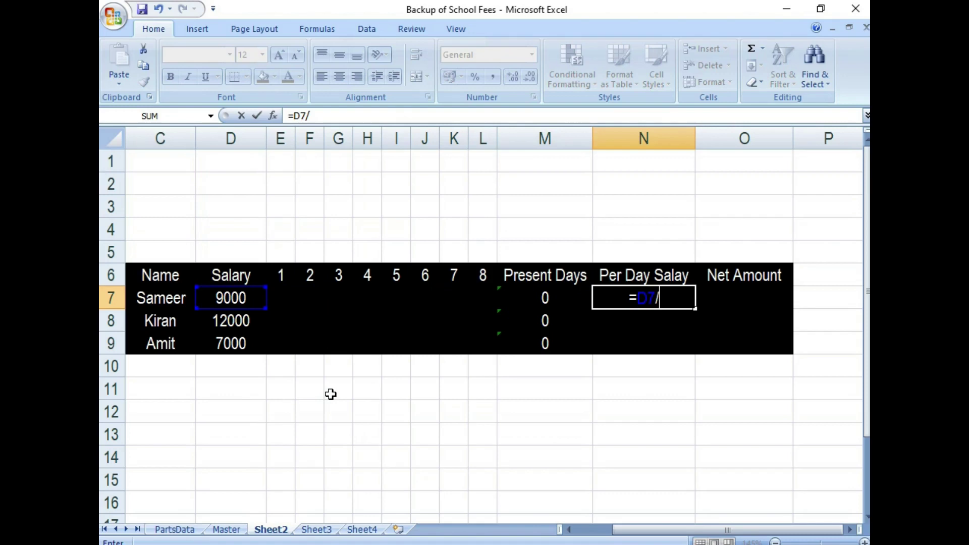
{"action": "type", "text": "8"}
{"action": "key", "text": "Return"}
- Copy the per-day salary formula from N7 to N8:N9
{"action": "key", "text": "Up"}
{"action": "key", "text": "ctrl+c"}
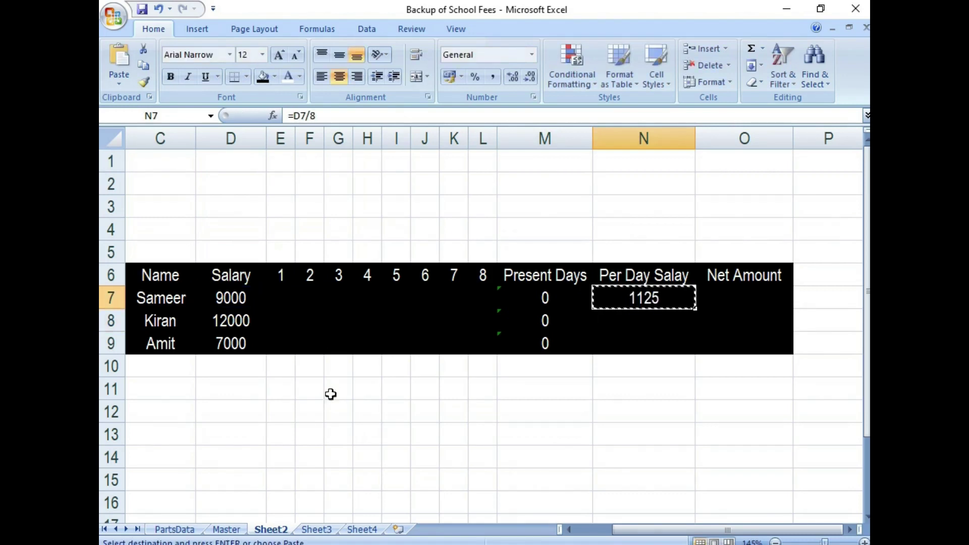
{"action": "key", "text": "Down"}
{"action": "key", "text": "shift+Down"}
{"action": "key", "text": "Return"}
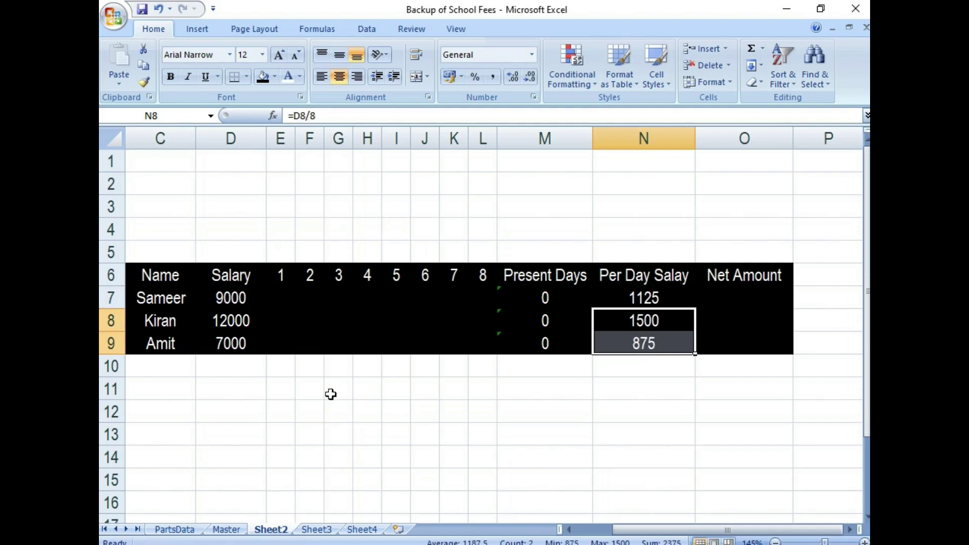
- Enter =N7*M7 in O7 to calculate the first employee's net amount
{"action": "key", "text": "Up"}
{"action": "key", "text": "Right"}
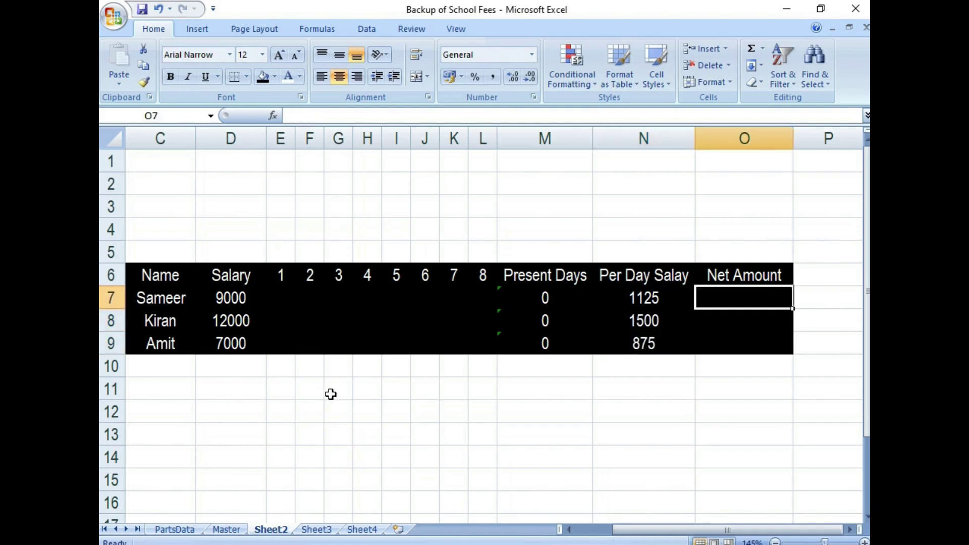
{"action": "type", "text": "="}
{"action": "key", "text": "Left"}
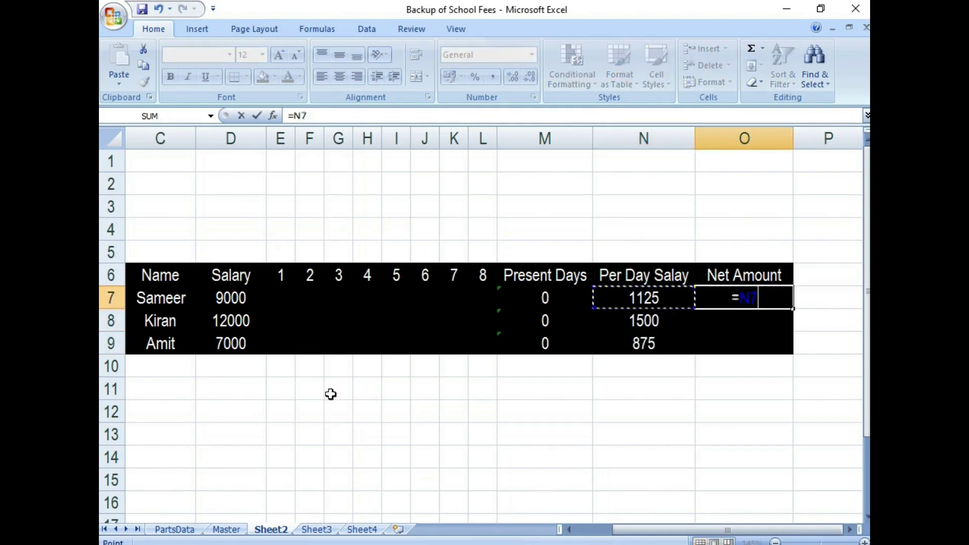
{"action": "type", "text": "*"}
{"action": "key", "text": "Left"}
{"action": "key", "text": "Left"}
{"action": "key", "text": "Left"}
{"action": "key", "text": "Right"}
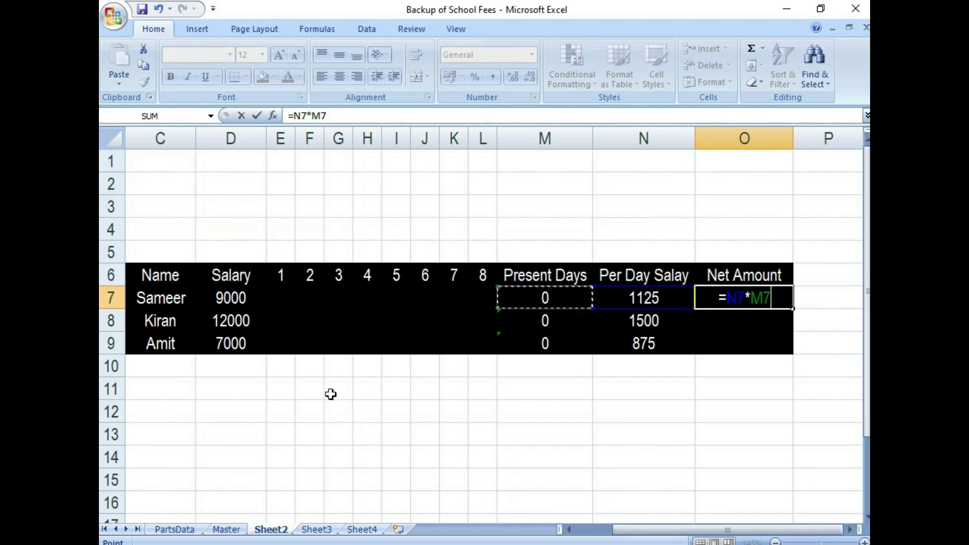
{"action": "key", "text": "Return"}
- Copy the net amount formula from O7 to O8:O9 for the other two employees
{"action": "key", "text": "Up"}
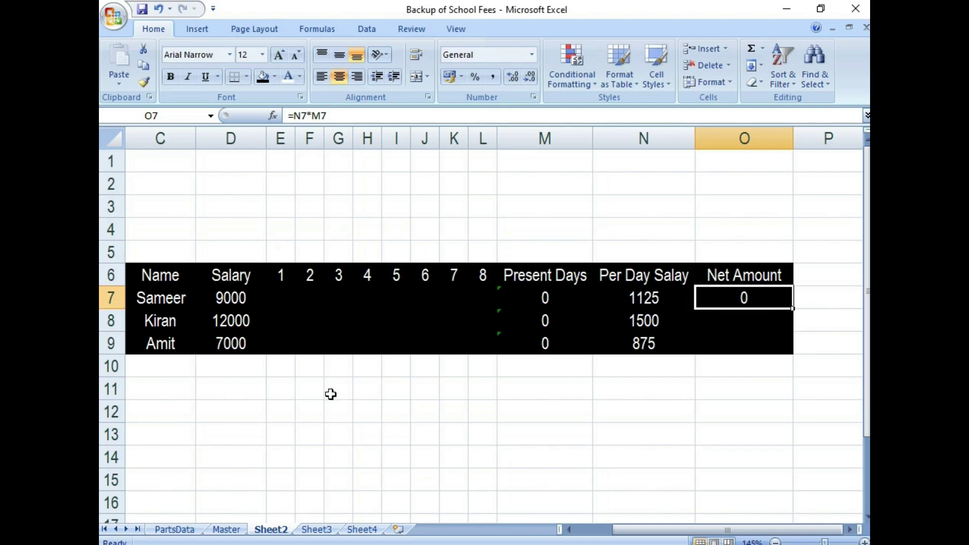
{"action": "key", "text": "ctrl+c"}
{"action": "key", "text": "Down"}
{"action": "key", "text": "shift+Down"}
{"action": "key", "text": "Return"}
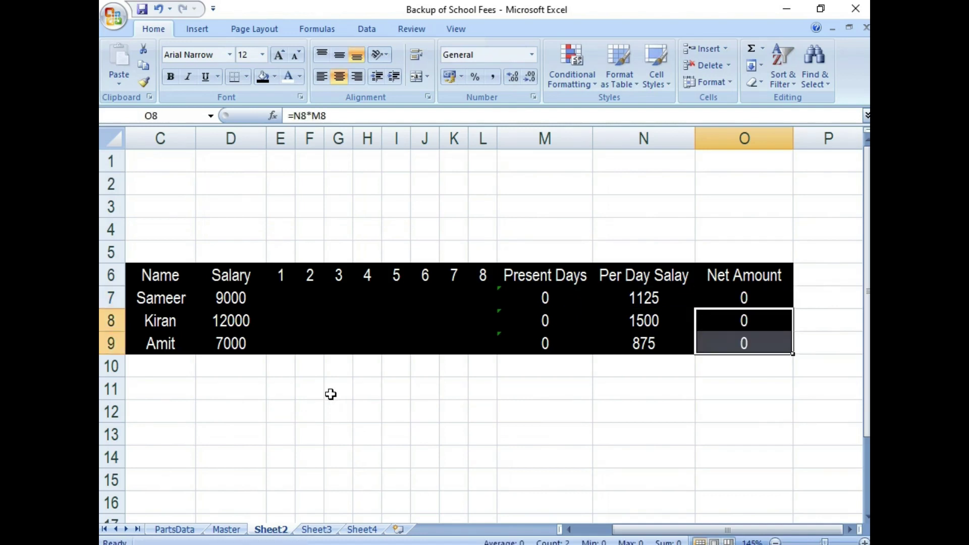
{"action": "key", "text": "Up"}
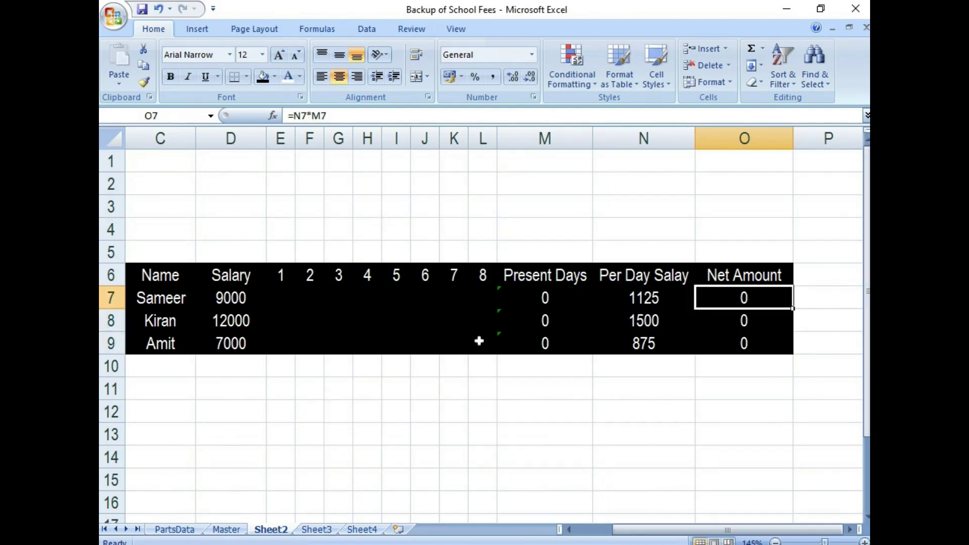
- Mark the first employee's attendance for days 1 to 4 in E7:H7 as p, p, a, p
{"action": "left_click", "coordinate": [264, 294]}
{"action": "left_click", "coordinate": [277, 292]}
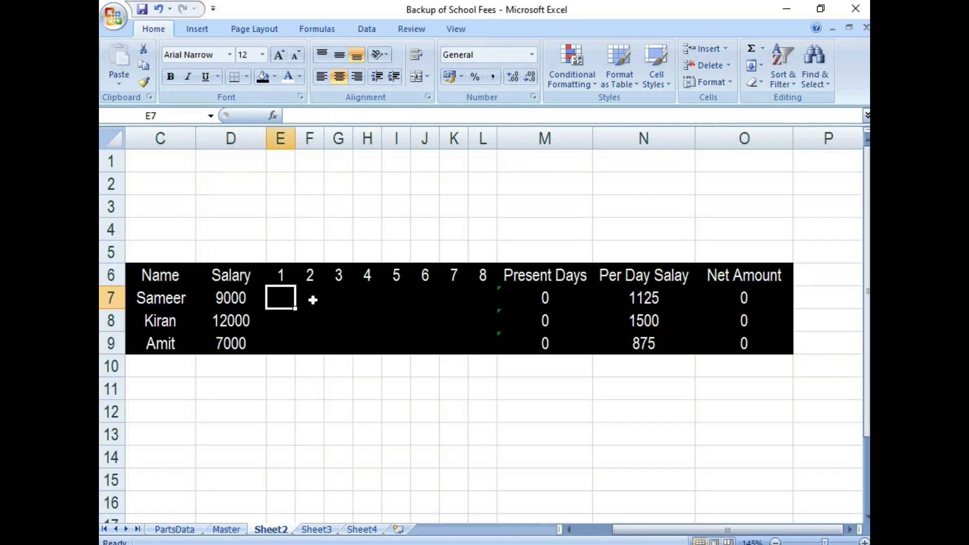
{"action": "type", "text": "p"}
{"action": "key", "text": "Right"}
{"action": "type", "text": "p"}
{"action": "key", "text": "Right"}
{"action": "type", "text": "a"}
{"action": "key", "text": "Right"}
{"action": "type", "text": "p"}
{"action": "key", "text": "Right"}
- Mark the first employee's attendance for days 5 to 8 in I7:L7 as a, p, a, p
{"action": "key", "text": "Right"}
{"action": "type", "text": "p"}
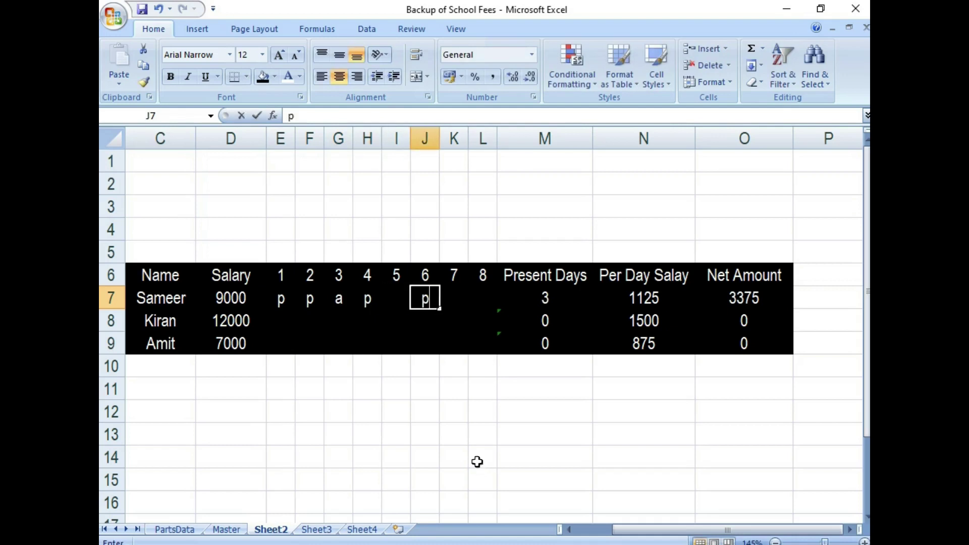
{"action": "key", "text": "Right"}
{"action": "type", "text": "a"}
{"action": "key", "text": "Left"}
{"action": "key", "text": "Left"}
{"action": "type", "text": "a"}
{"action": "key", "text": "Right"}
{"action": "key", "text": "Right"}
{"action": "key", "text": "Right"}
{"action": "type", "text": "p"}
{"action": "key", "text": "Right"}
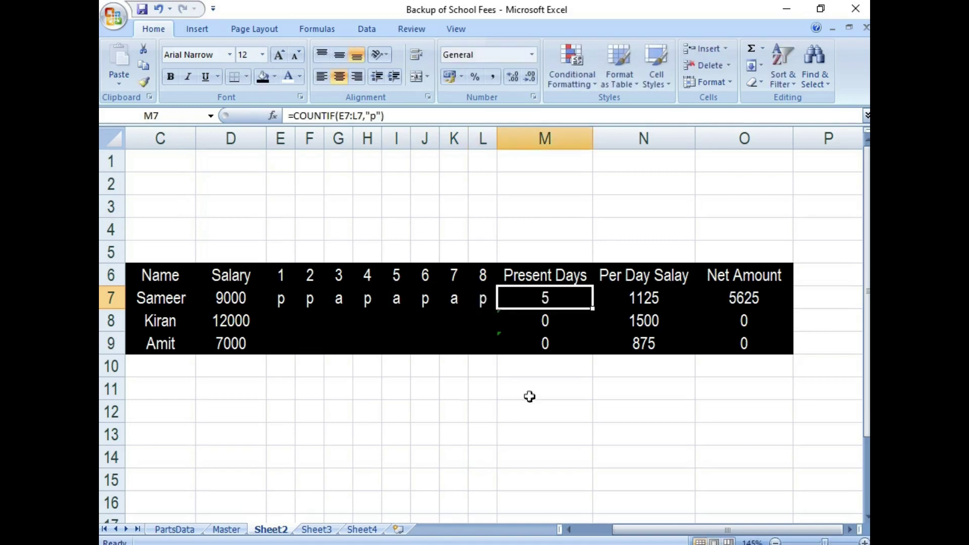
- Review the first employee's attendance marks in row 7 against the Present Days, per-day salary and Net Amount formulas
{"action": "left_click", "coordinate": [283, 302]}
{"action": "left_click", "coordinate": [308, 302]}
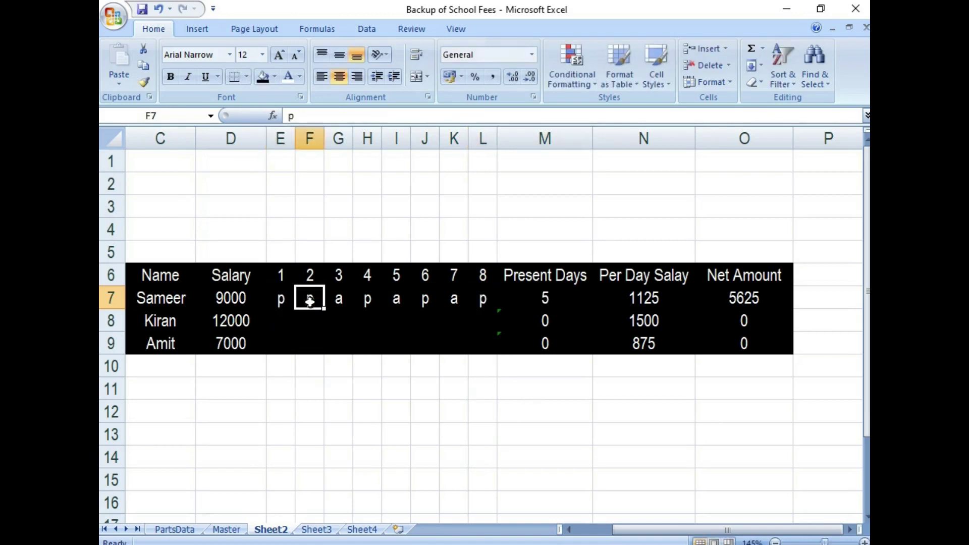
{"action": "left_click", "coordinate": [375, 306]}
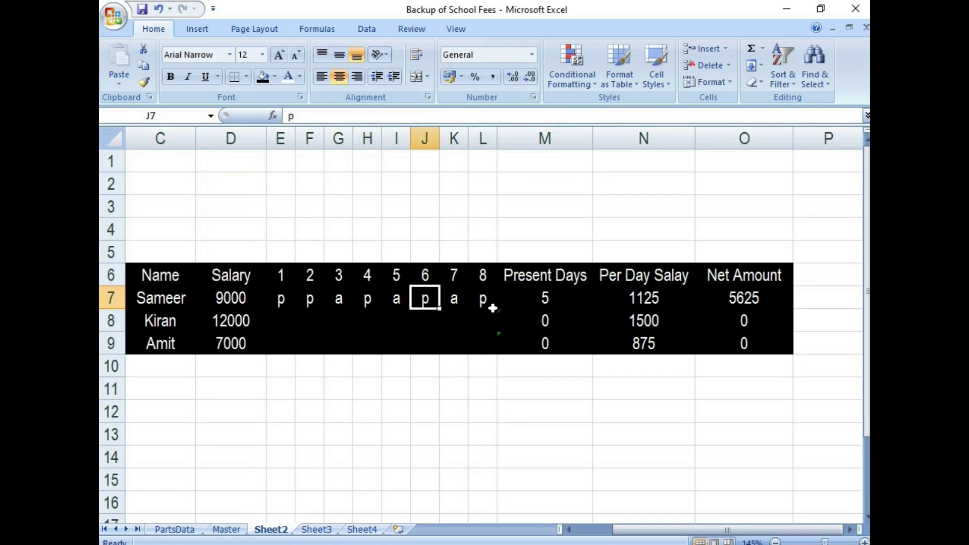
{"action": "left_click", "coordinate": [490, 306]}
{"action": "left_click", "coordinate": [564, 304]}
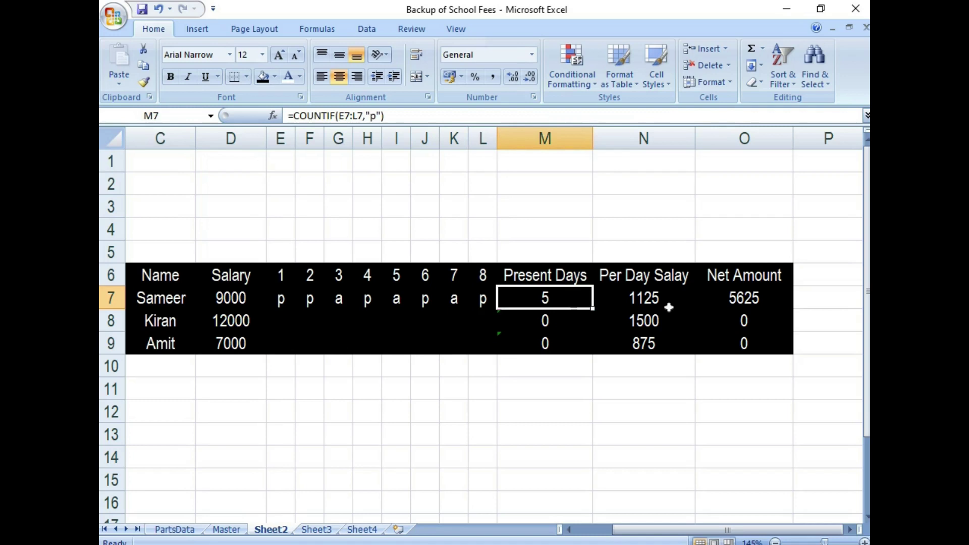
{"action": "left_click", "coordinate": [647, 297]}
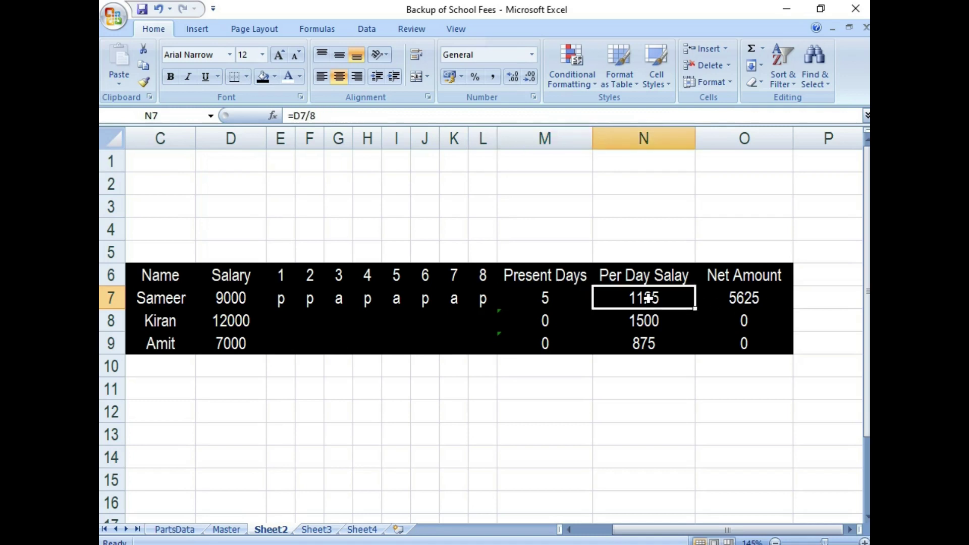
{"action": "double_click", "coordinate": [647, 298]}
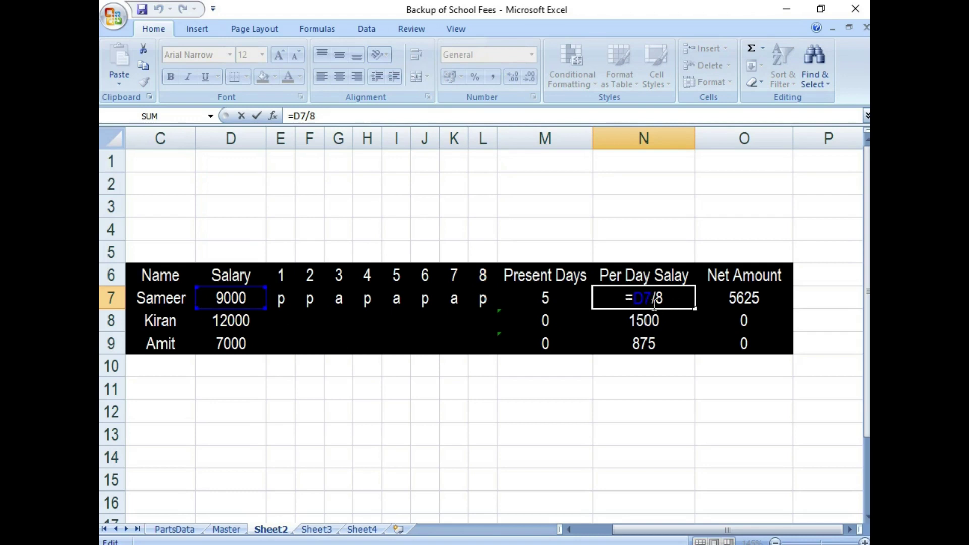
{"action": "key", "text": "Return"}
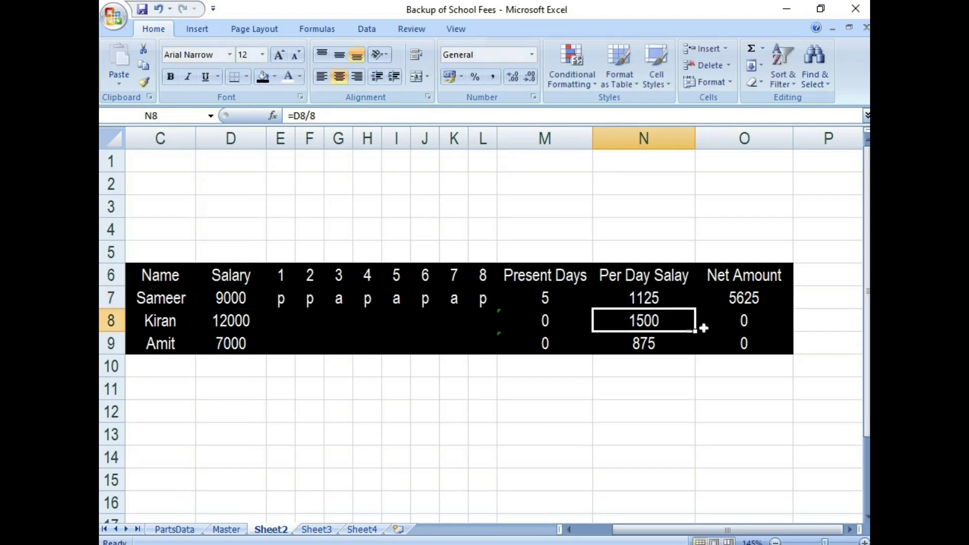
{"action": "left_click", "coordinate": [754, 297]}
{"action": "double_click", "coordinate": [754, 298]}
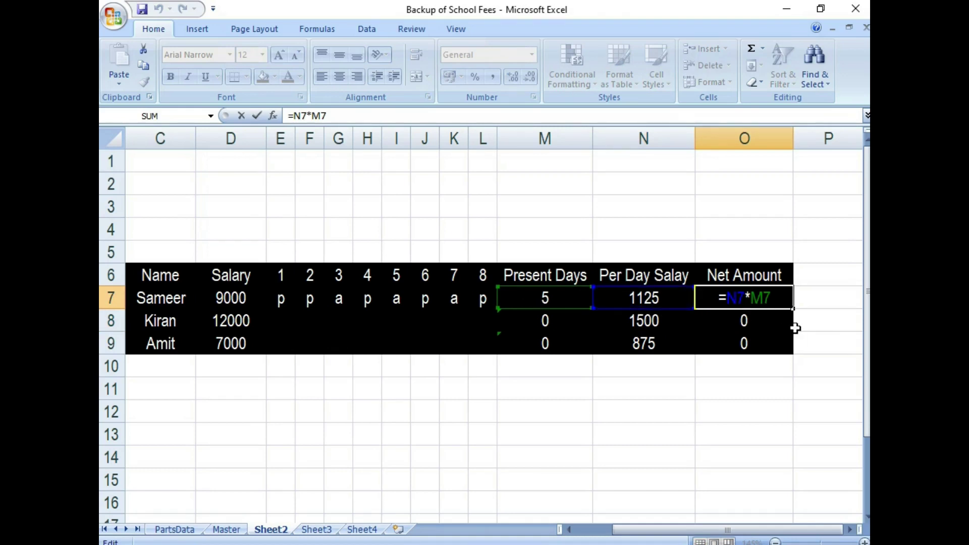
{"action": "key", "text": "Return"}
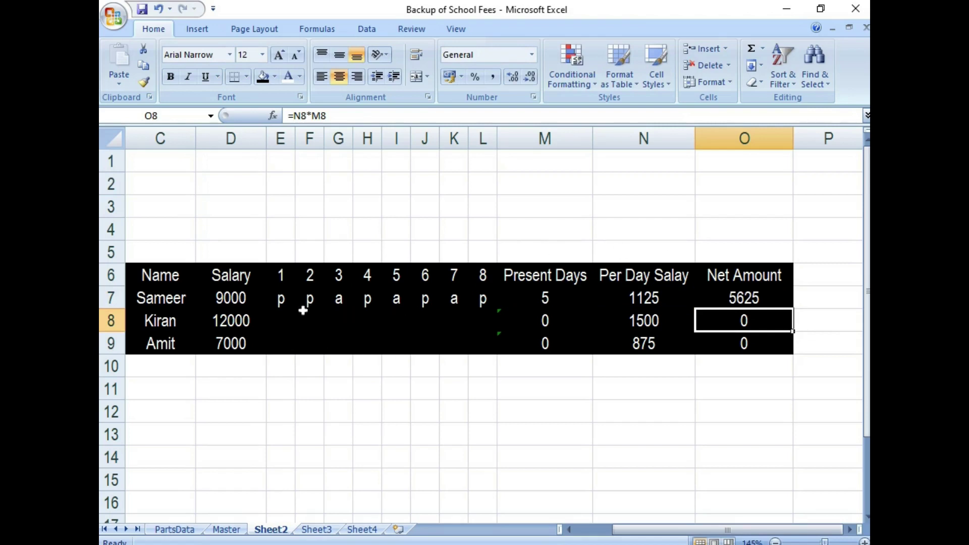
- Mark the second employee present on all eight days by entering p in E8 and copying it to F8:L8
{"action": "left_click", "coordinate": [280, 321]}
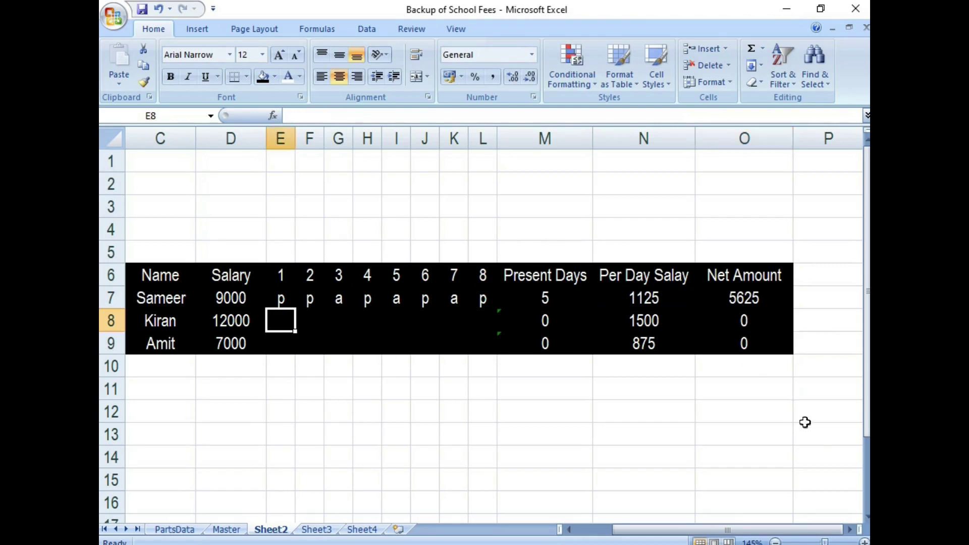
{"action": "type", "text": "p"}
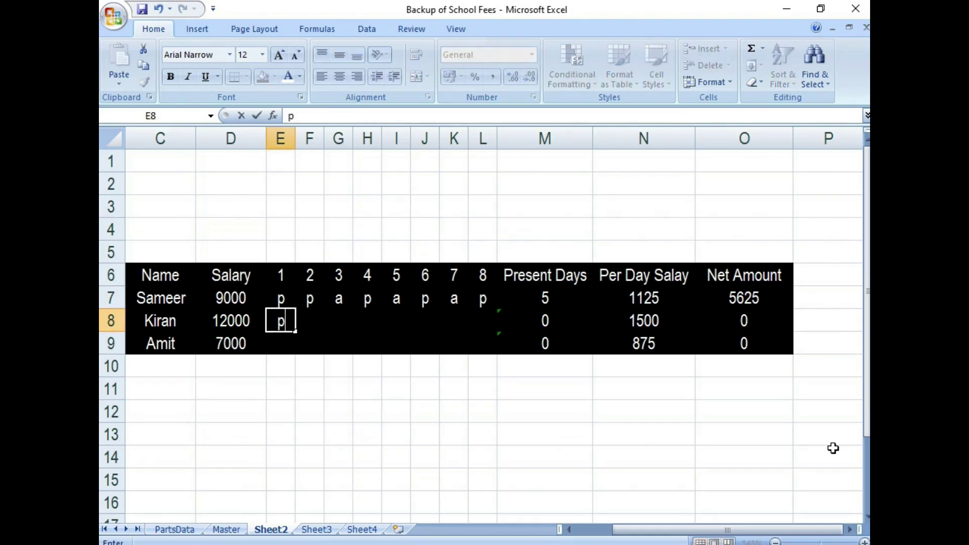
{"action": "key", "text": "ctrl+Return"}
{"action": "key", "text": "ctrl+c"}
{"action": "key", "text": "Right"}
{"action": "key", "text": "shift+Right"}
{"action": "key", "text": "shift+Right"}
{"action": "key", "text": "shift+Right"}
{"action": "key", "text": "shift+Right"}
{"action": "key", "text": "shift+Right"}
{"action": "key", "text": "shift+Right"}
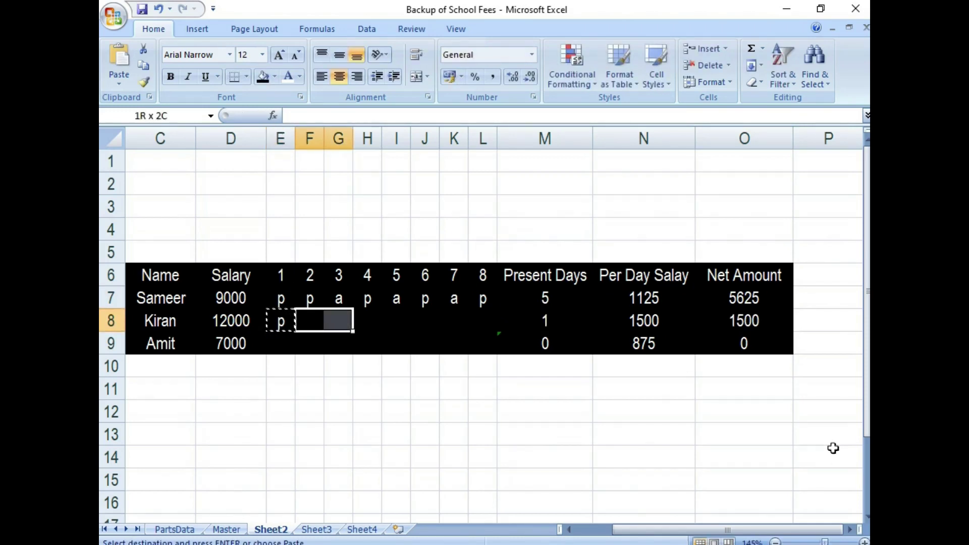
{"action": "key", "text": "Return"}
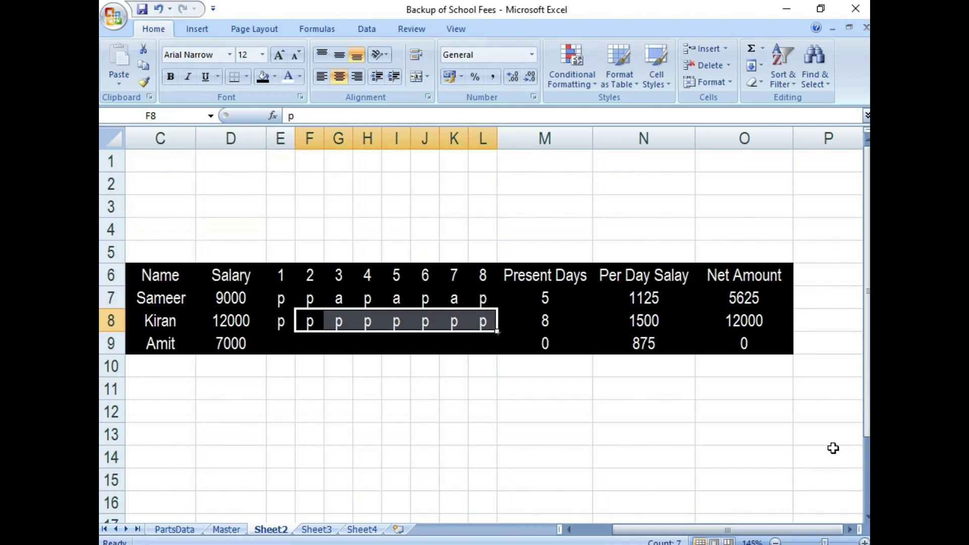
- Check the second employee's present days and per-day salary in row 8
{"action": "key", "text": "Right"}
{"action": "key", "text": "Right"}
{"action": "key", "text": "Right"}
{"action": "key", "text": "Right"}
{"action": "key", "text": "Right"}
{"action": "key", "text": "Right"}
{"action": "key", "text": "Right"}
{"action": "key", "text": "Right"}
{"action": "key", "text": "Left"}
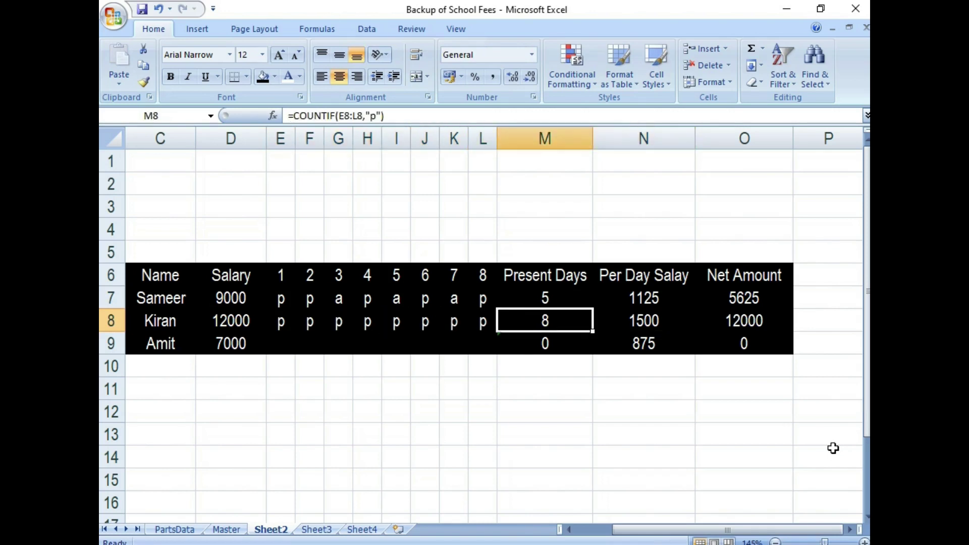
- Enter p in E9 as the third employee's attendance for day 1
{"action": "key", "text": "Left"}
{"action": "key", "text": "Left"}
{"action": "key", "text": "Left"}
{"action": "key", "text": "Left"}
{"action": "key", "text": "Left"}
{"action": "key", "text": "Left"}
{"action": "key", "text": "Left"}
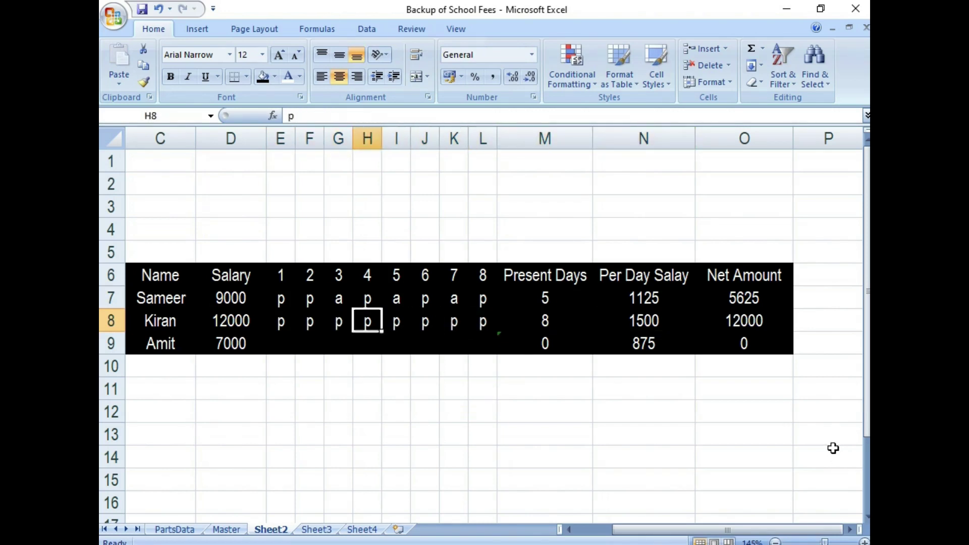
{"action": "key", "text": "Down"}
{"action": "key", "text": "Left"}
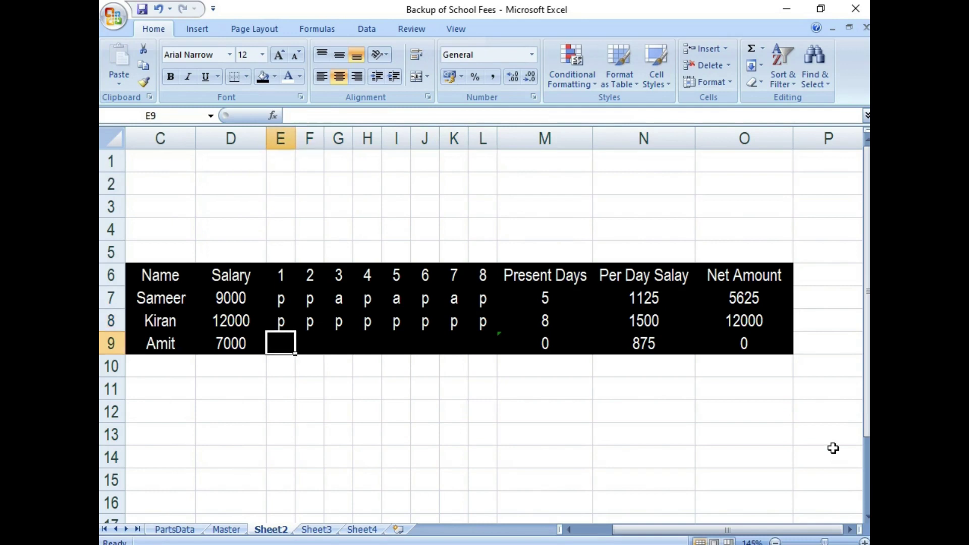
{"action": "type", "text": "p"}
{"action": "key", "text": "ctrl+Return"}
- Copy the p mark from E9 to F9:L9 for the third employee's remaining days
{"action": "key", "text": "ctrl+c"}
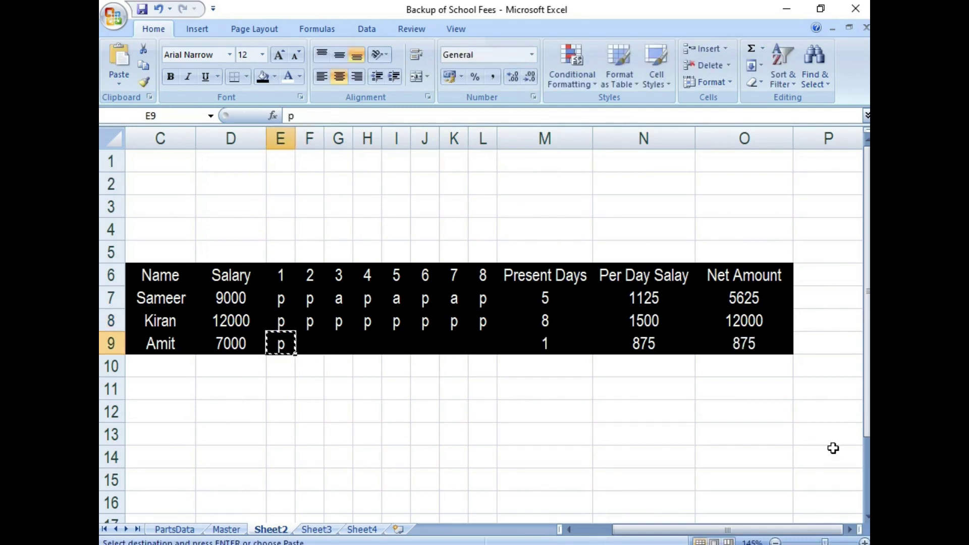
{"action": "key", "text": "Right"}
{"action": "key", "text": "shift+Right"}
{"action": "key", "text": "shift+Right"}
{"action": "key", "text": "shift+Right"}
{"action": "key", "text": "shift+Right"}
{"action": "key", "text": "shift+Right"}
{"action": "key", "text": "shift+Right"}
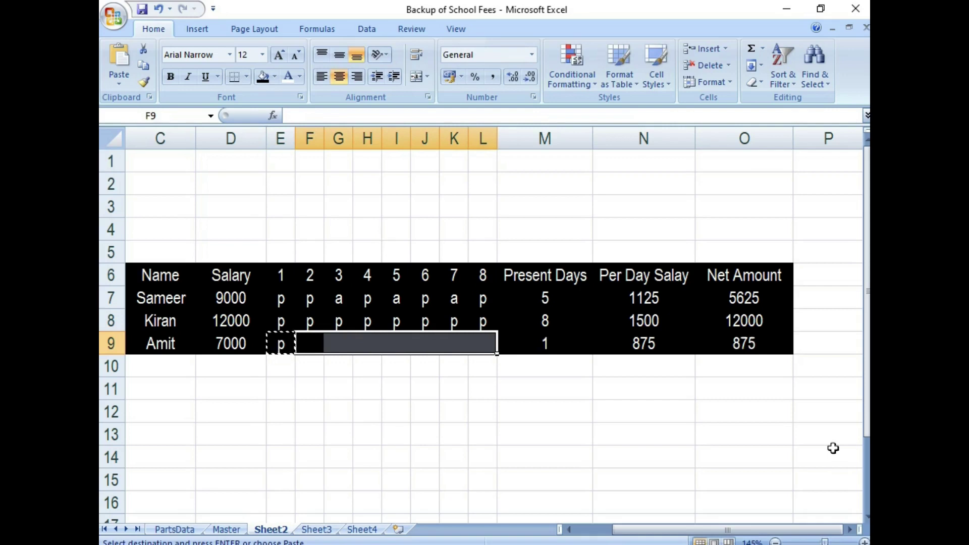
{"action": "key", "text": "Return"}
- Change the third employee's day 4 attendance in H9 to a
{"action": "key", "text": "Left"}
{"action": "key", "text": "Right"}
{"action": "key", "text": "Left"}
{"action": "key", "text": "Right"}
{"action": "key", "text": "Right"}
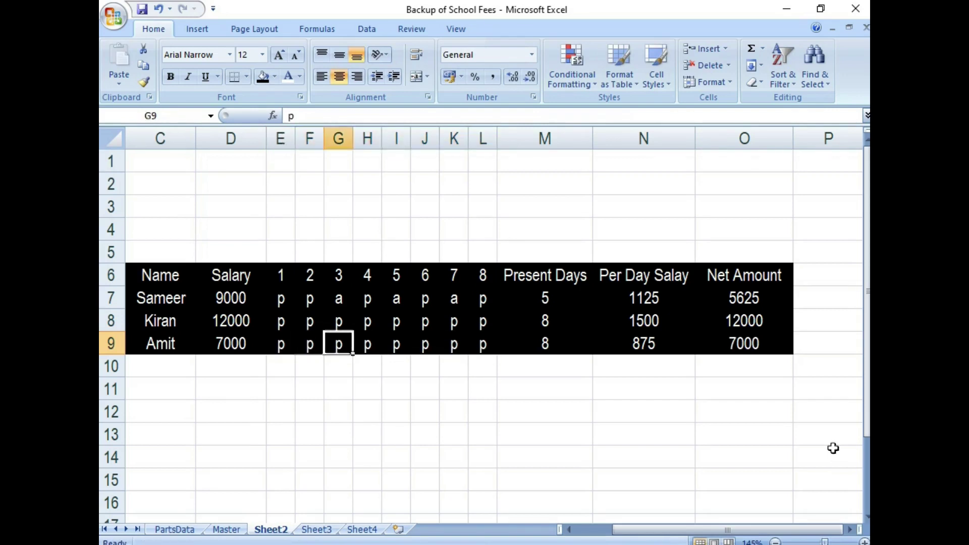
{"action": "key", "text": "Right"}
{"action": "type", "text": "a"}
{"action": "key", "text": "Right"}
{"action": "key", "text": "Right"}
{"action": "key", "text": "Right"}
{"action": "key", "text": "Right"}
{"action": "key", "text": "Right"}
{"action": "key", "text": "Right"}
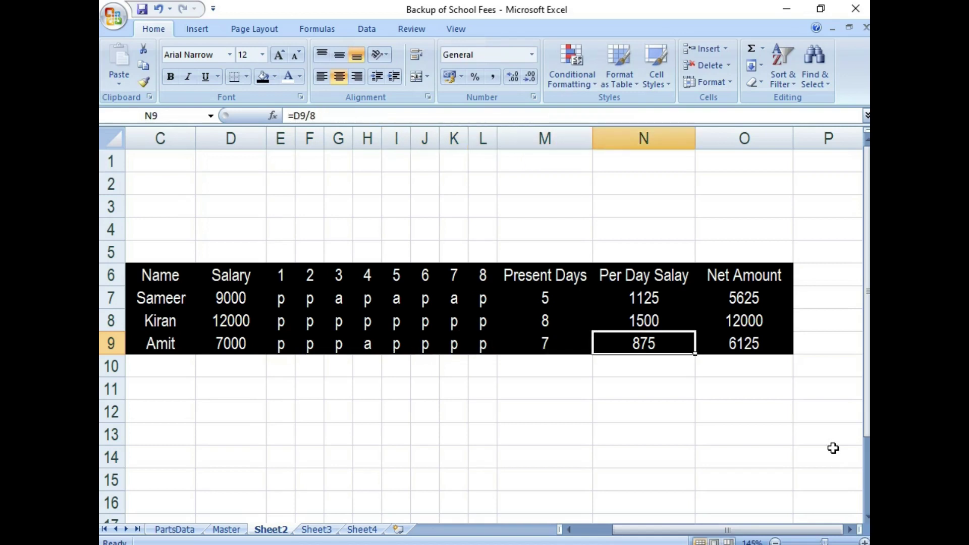
{"action": "key", "text": "Right"}
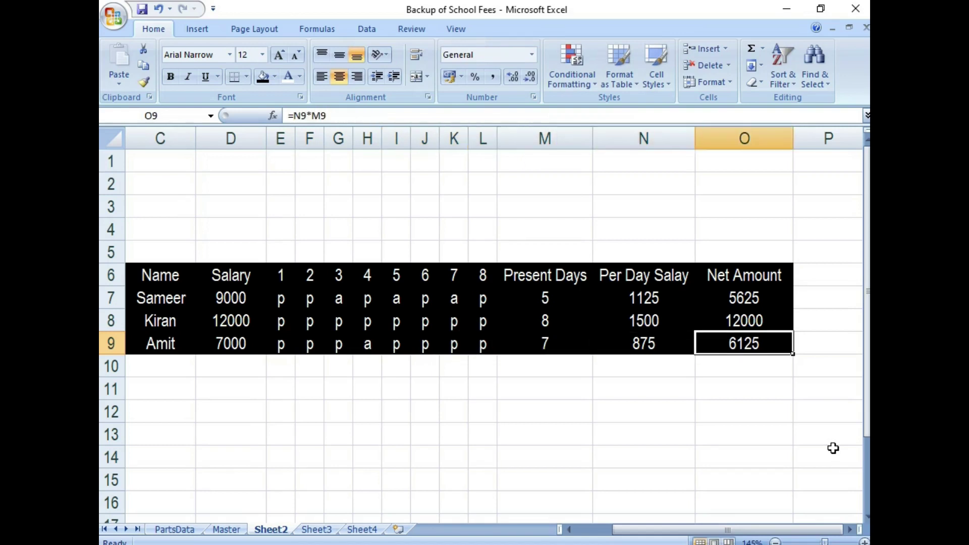
- Examine the COUNTIF range and criteria in M7, along with the per-day salary formula in N7 and net amount formula in O7
{"action": "left_click", "coordinate": [553, 298]}
{"action": "double_click", "coordinate": [553, 297]}
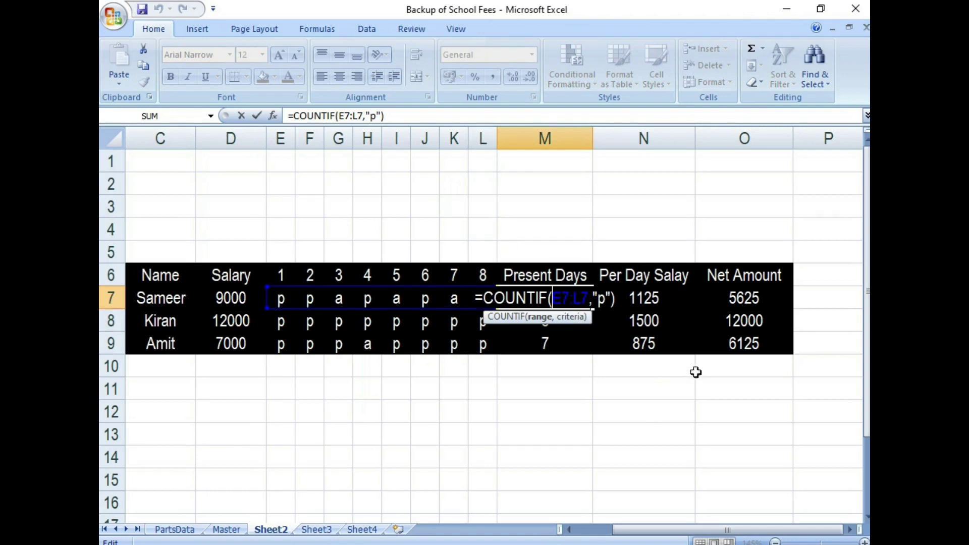
{"action": "double_click", "coordinate": [605, 300]}
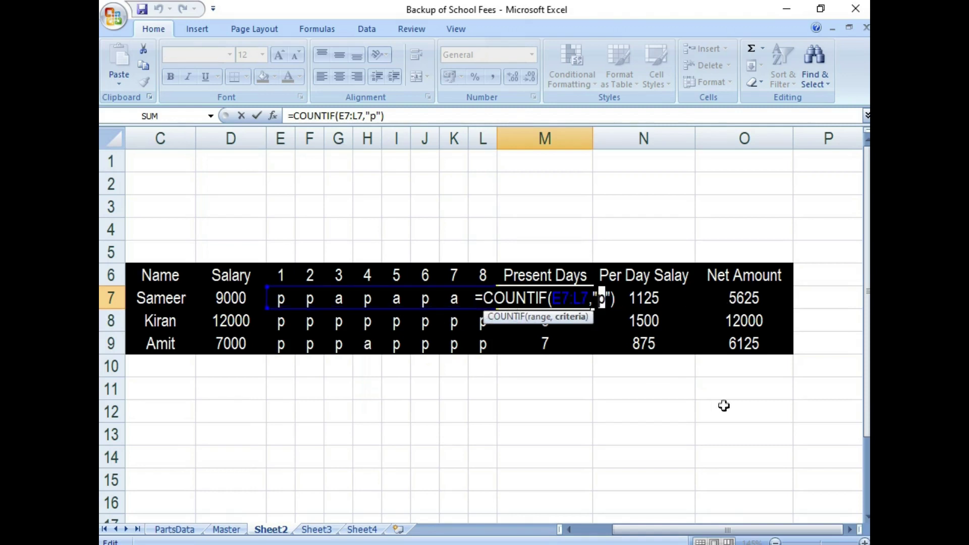
{"action": "key", "text": "Return"}
{"action": "left_click", "coordinate": [657, 304]}
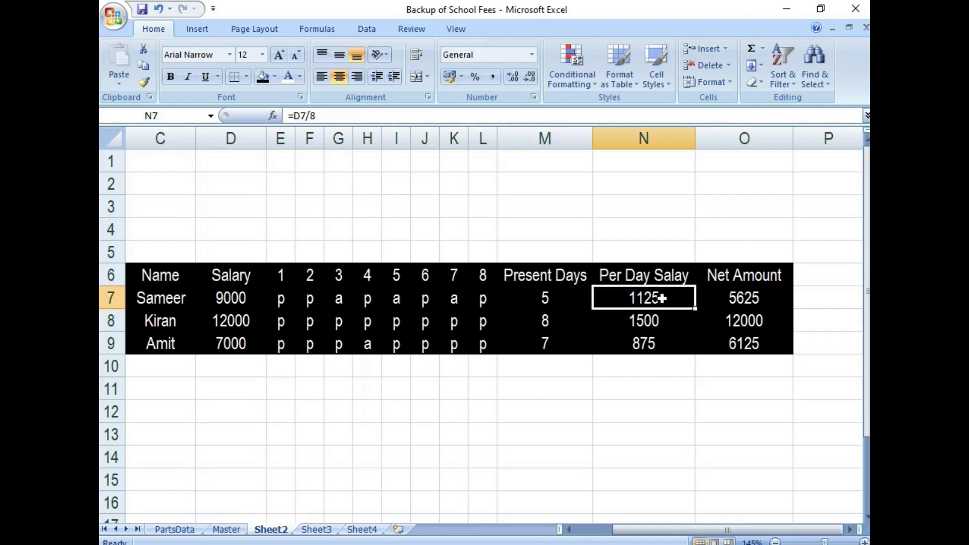
{"action": "type", "text": "=D7/8"}
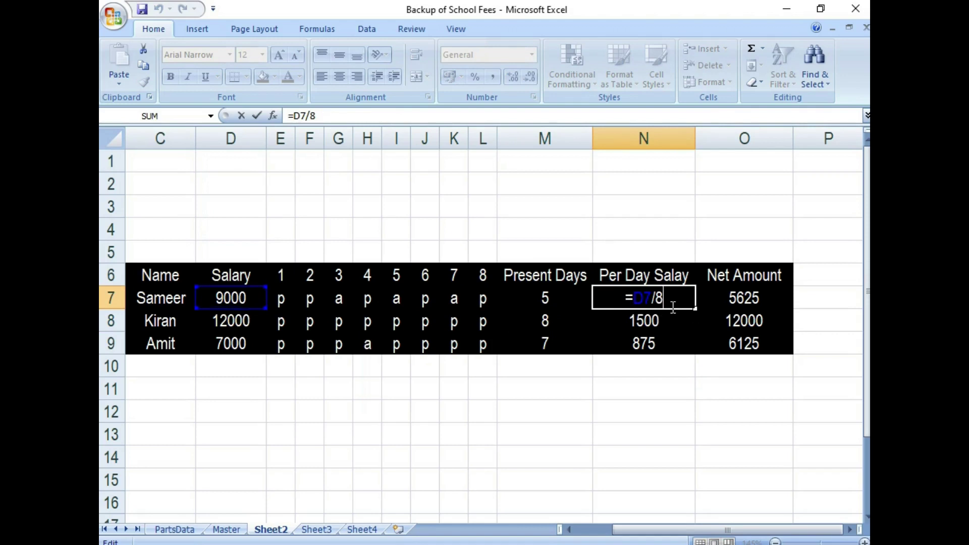
{"action": "key", "text": "Return"}
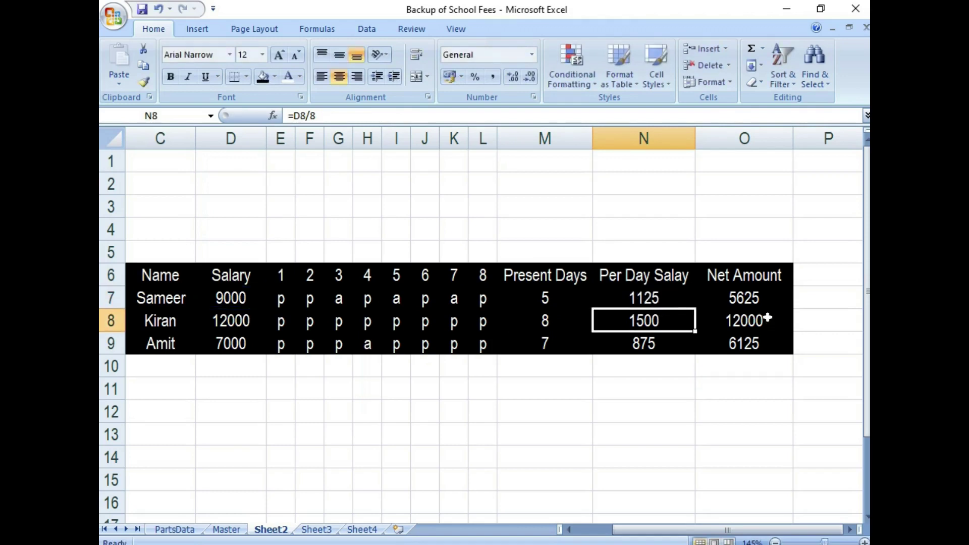
{"action": "double_click", "coordinate": [755, 301]}
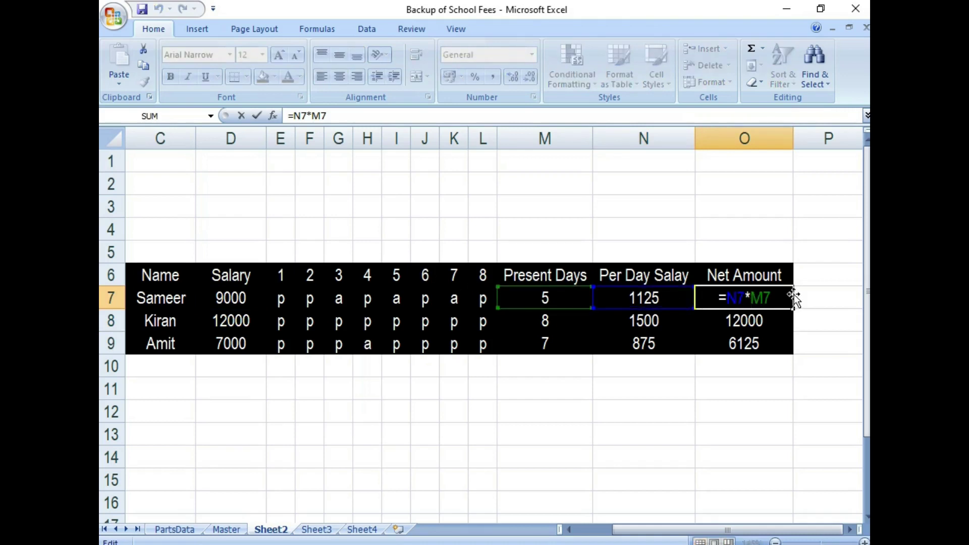
{"action": "key", "text": "Return"}
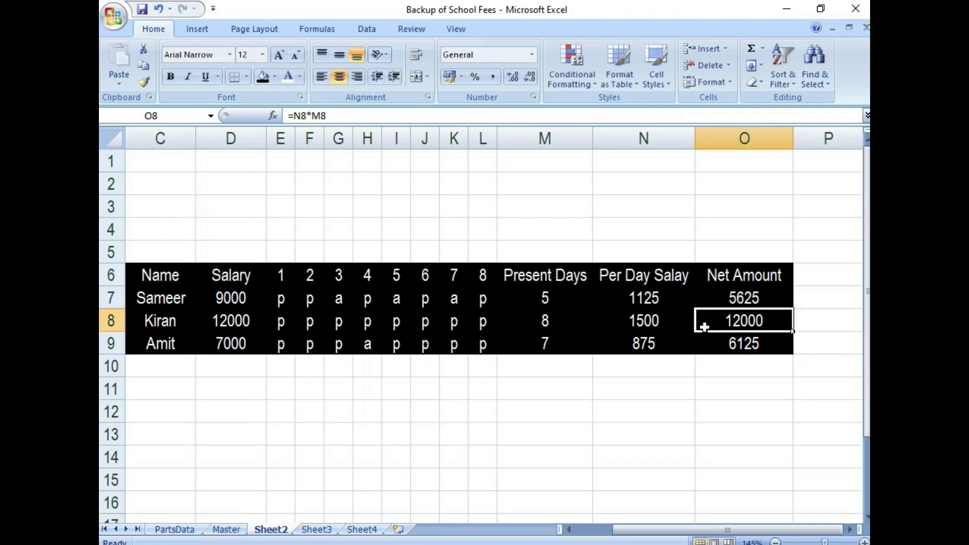